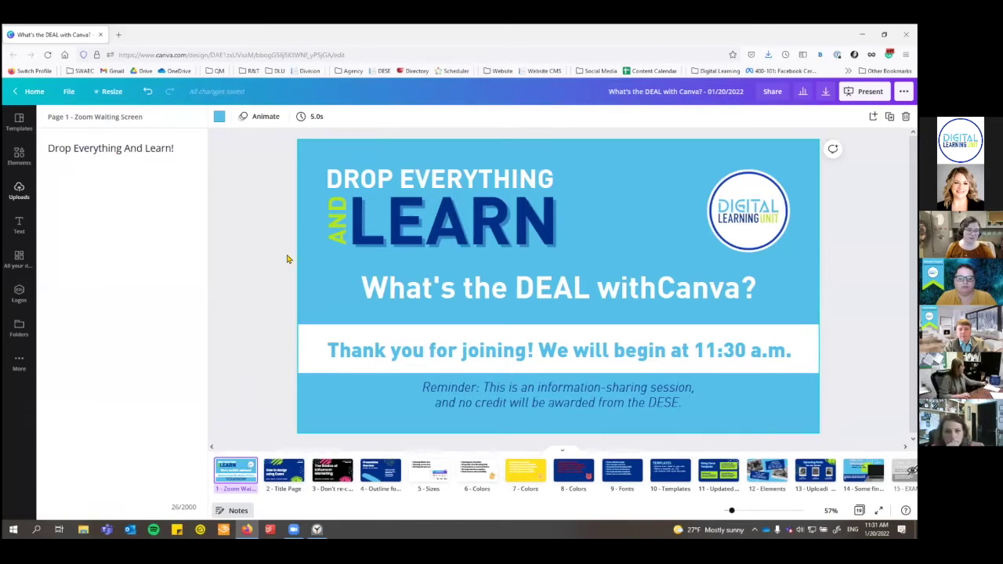
Advance from page 1 to page 2, the 'How to design using Canva' title page.
key(Right)
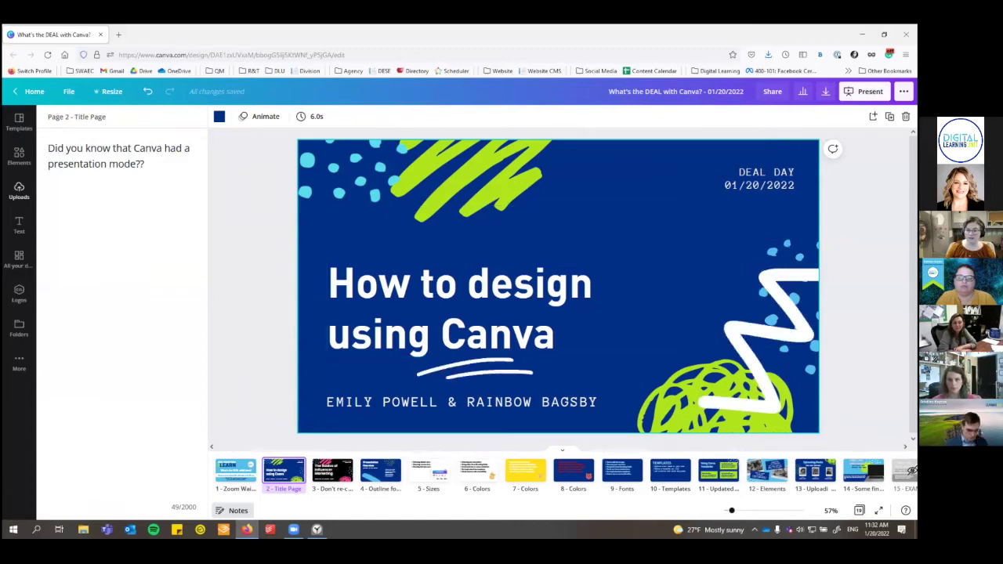
Glance at the Present options, clear the selection, and jump to page 3, 'Don't re-create the wheel'.
click(865, 91)
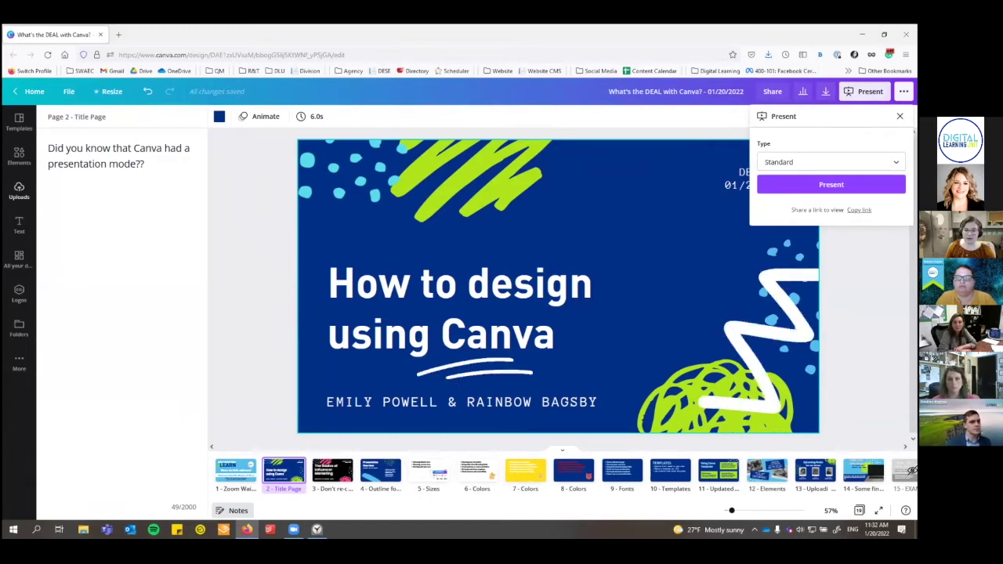
key(Escape)
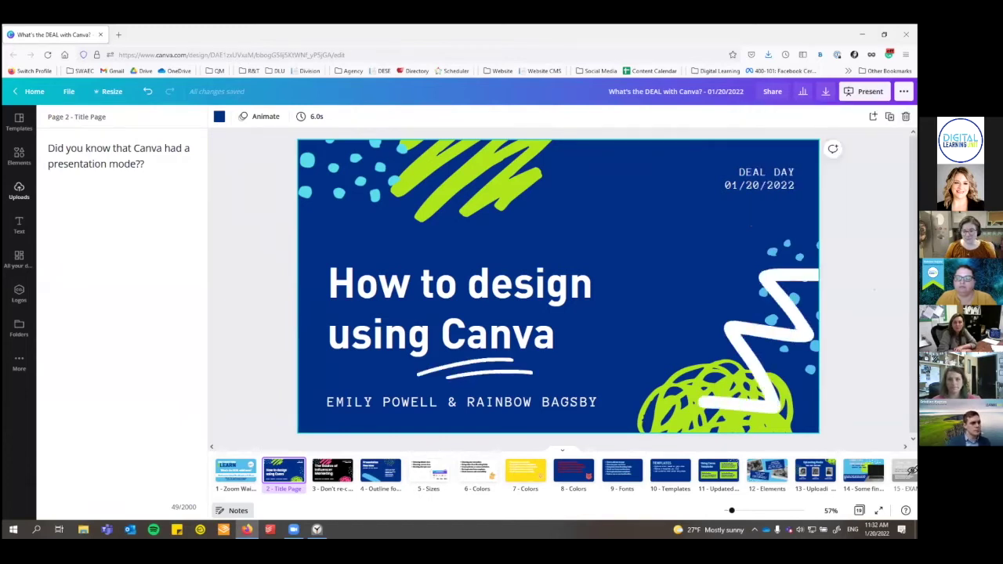
key(Escape)
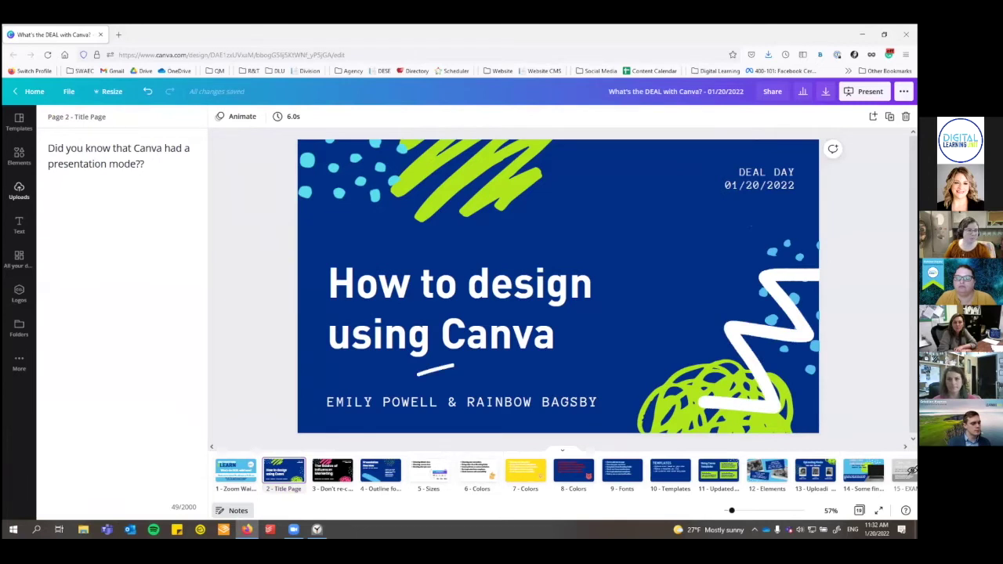
click(332, 470)
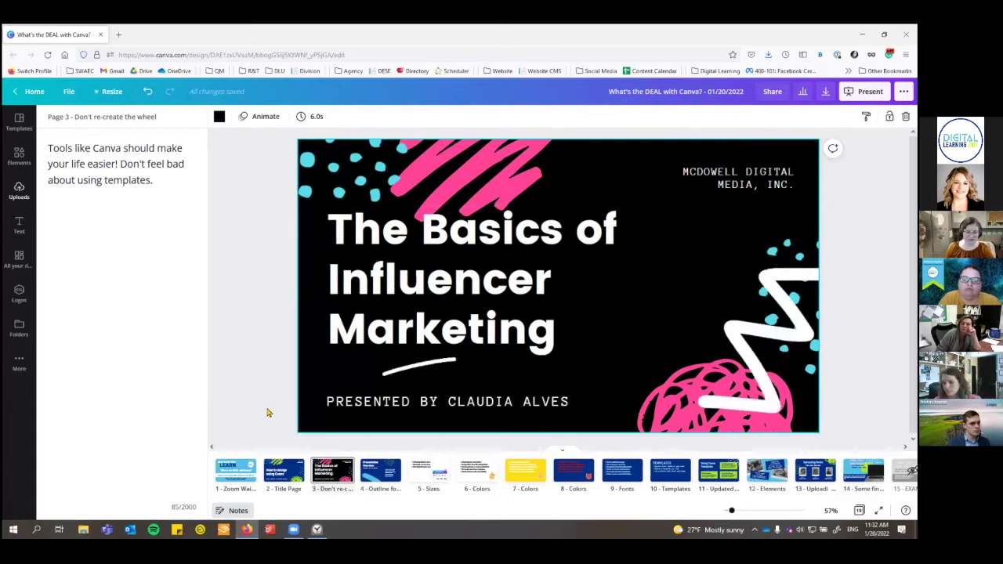
Step through pages 2–5 to the Sizes slide and open the Canva homepage in a new tab.
key(Left)
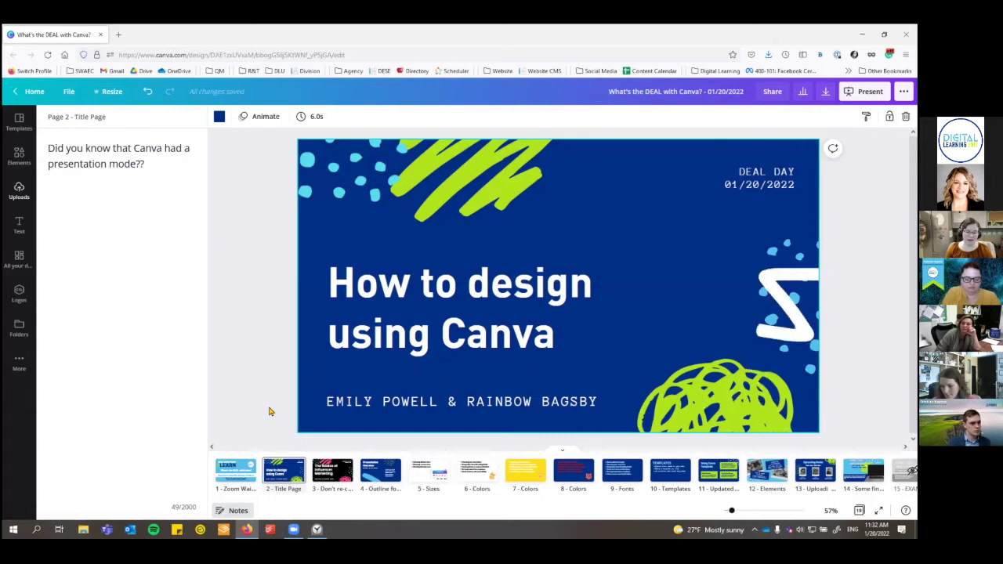
key(Right)
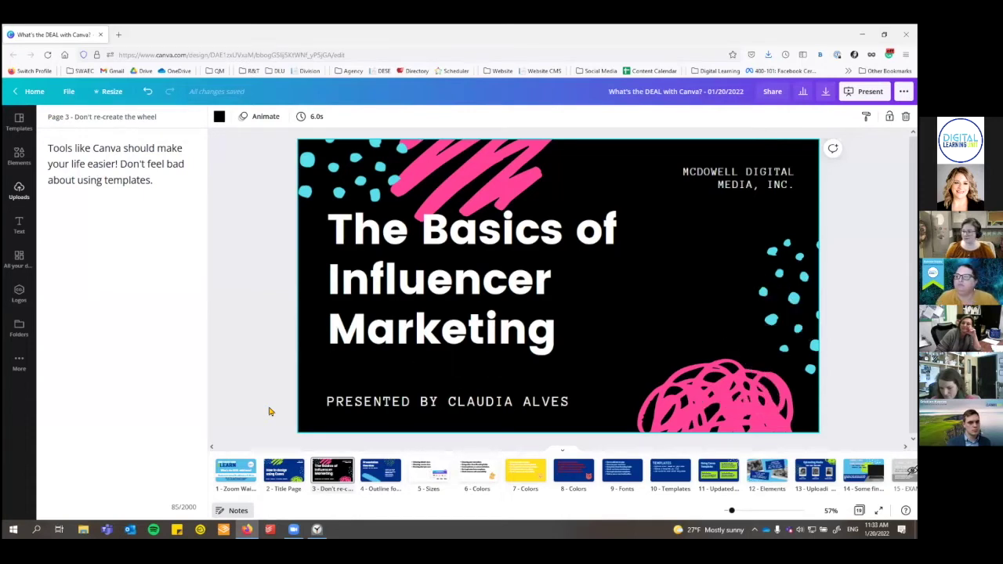
key(Right)
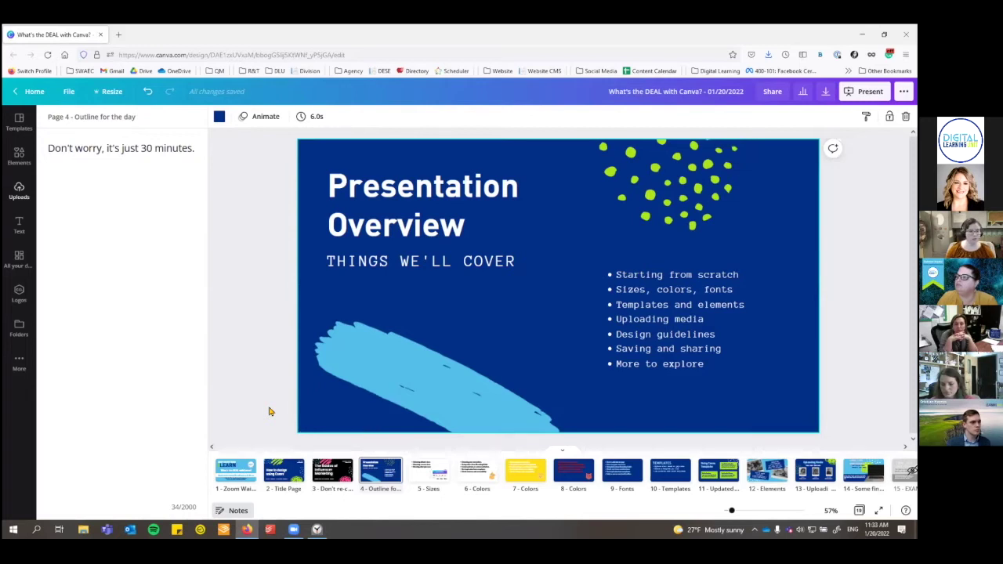
key(Page_Down)
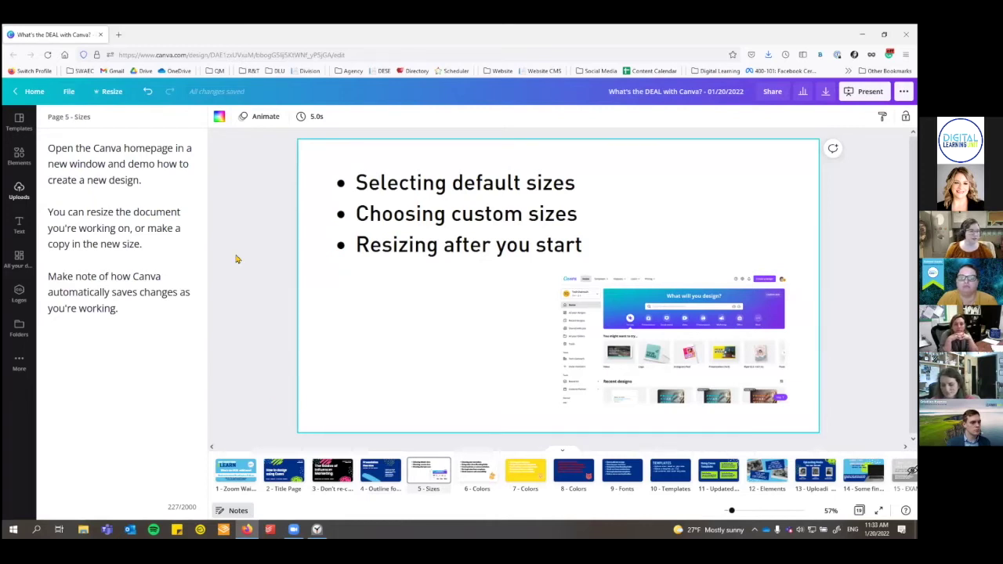
middle_click(32, 92)
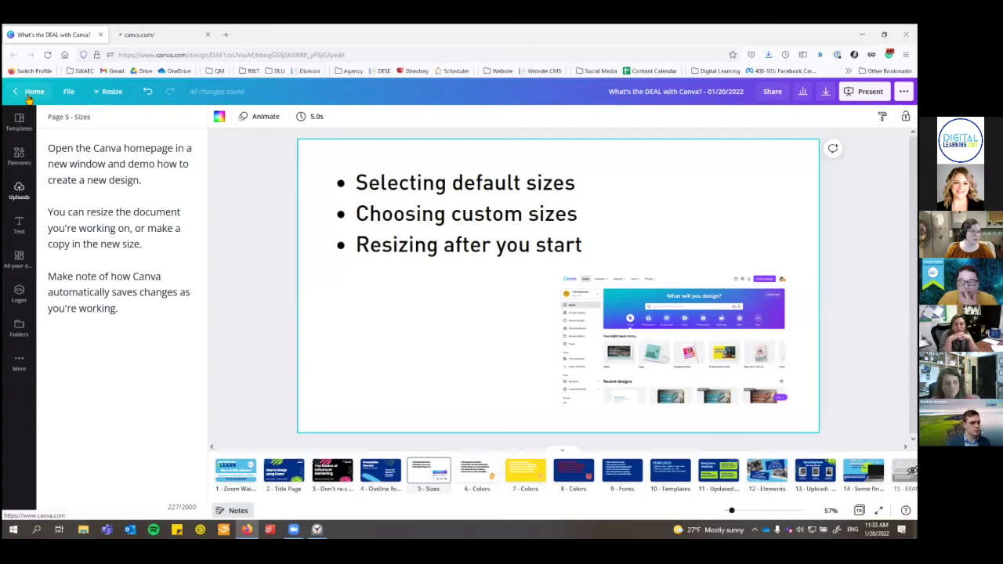
On the homepage, search design types 'pr' and 'facebook', then bring up the Custom size fields.
click(161, 37)
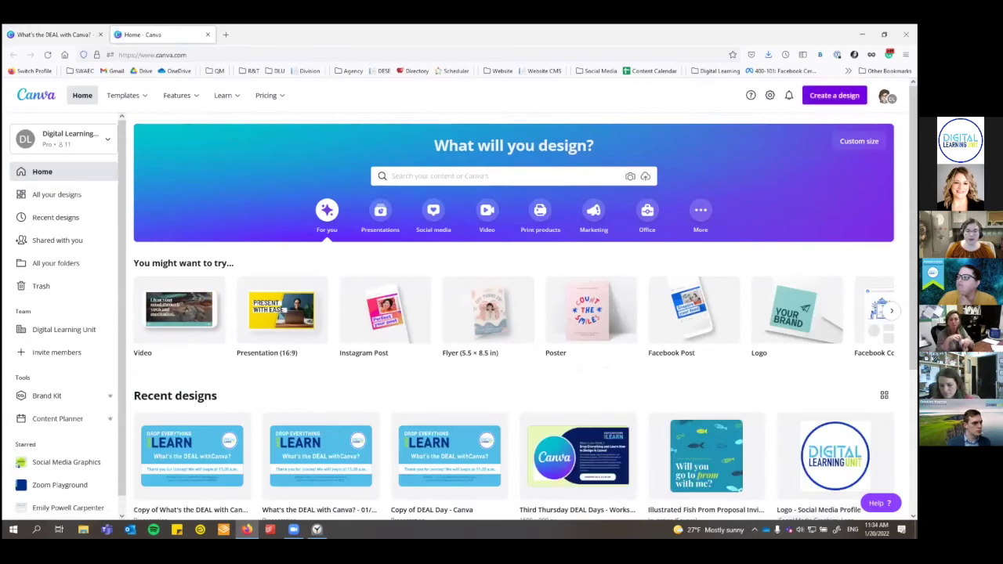
click(835, 95)
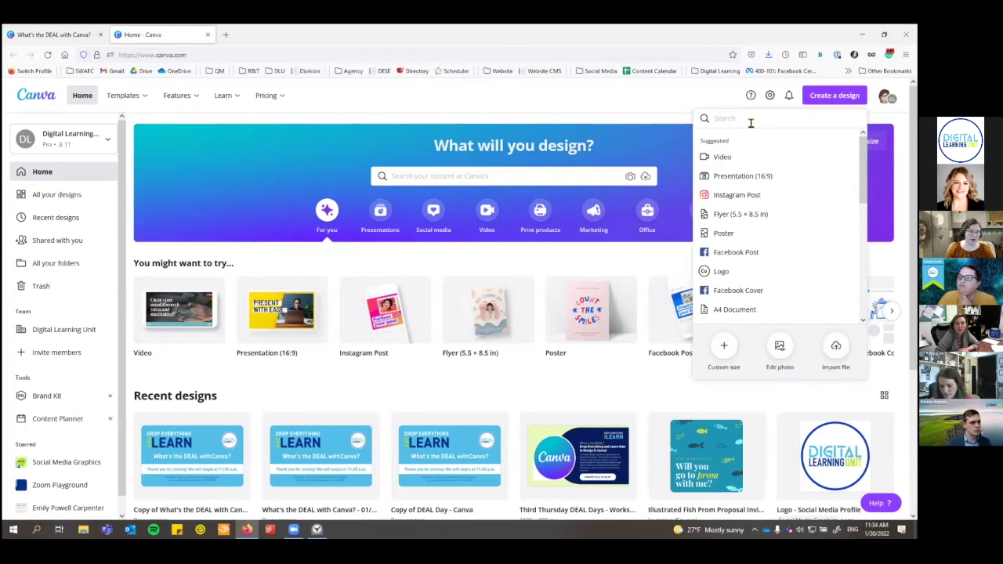
text(presen)
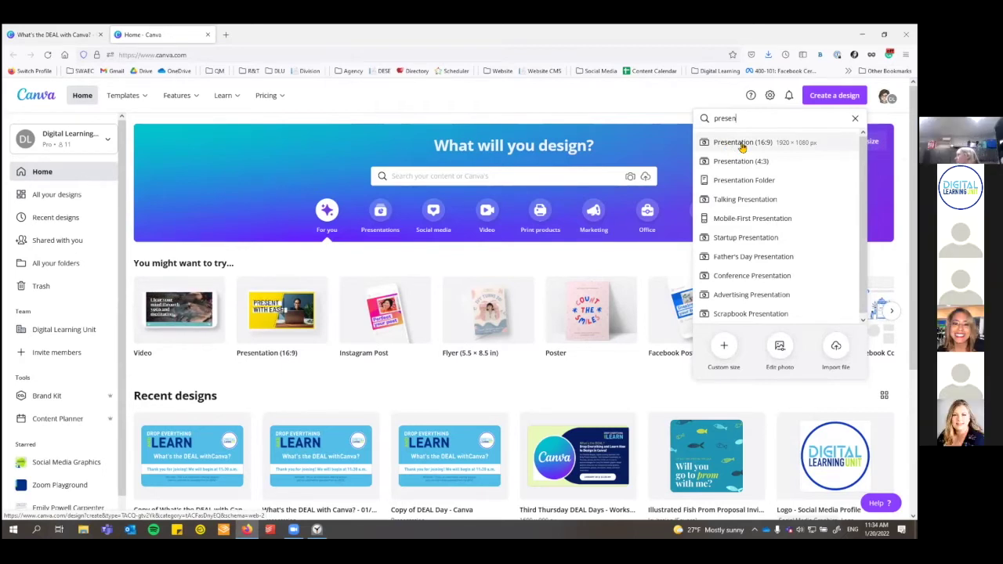
key(ctrl+a)
text(fa)
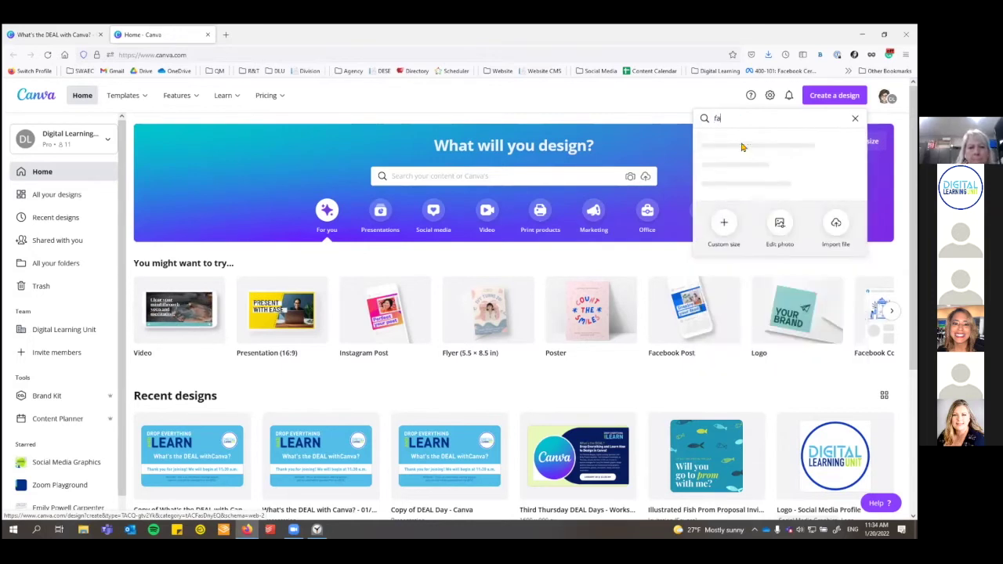
text(cebook)
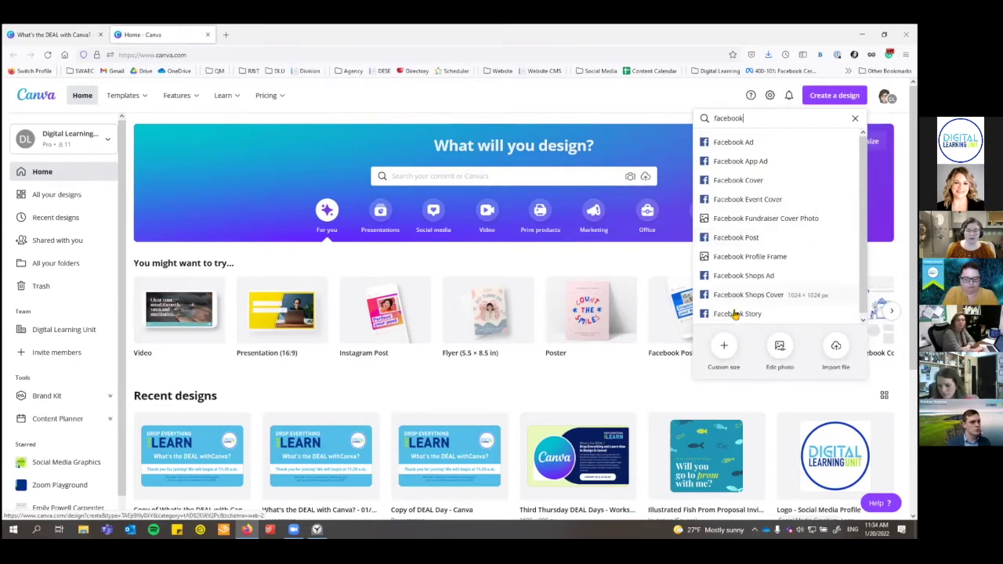
click(724, 351)
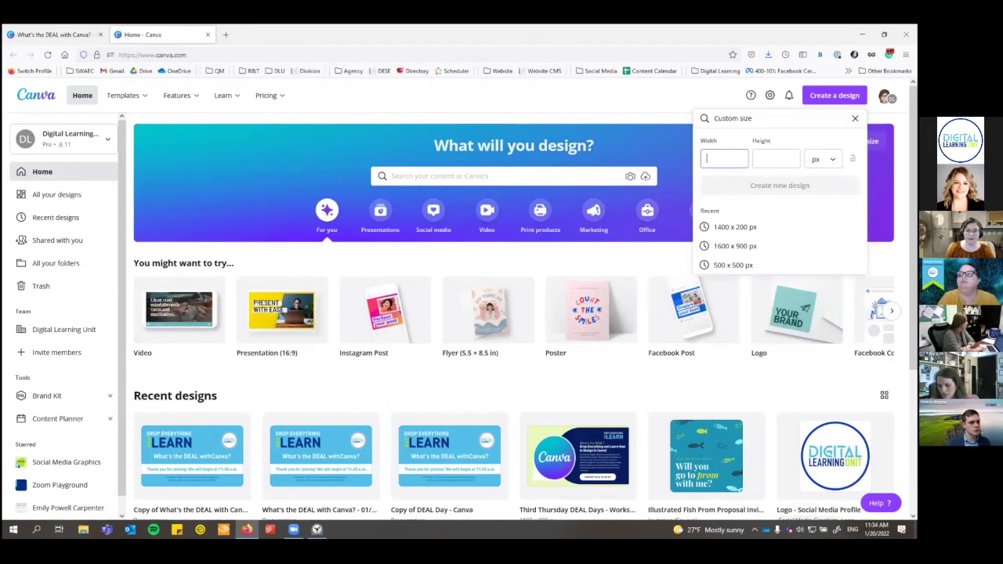
Create a blank 500 × 500 px custom design, view its Resize options, then close the Untitled design.
key(Escape)
key(Escape)
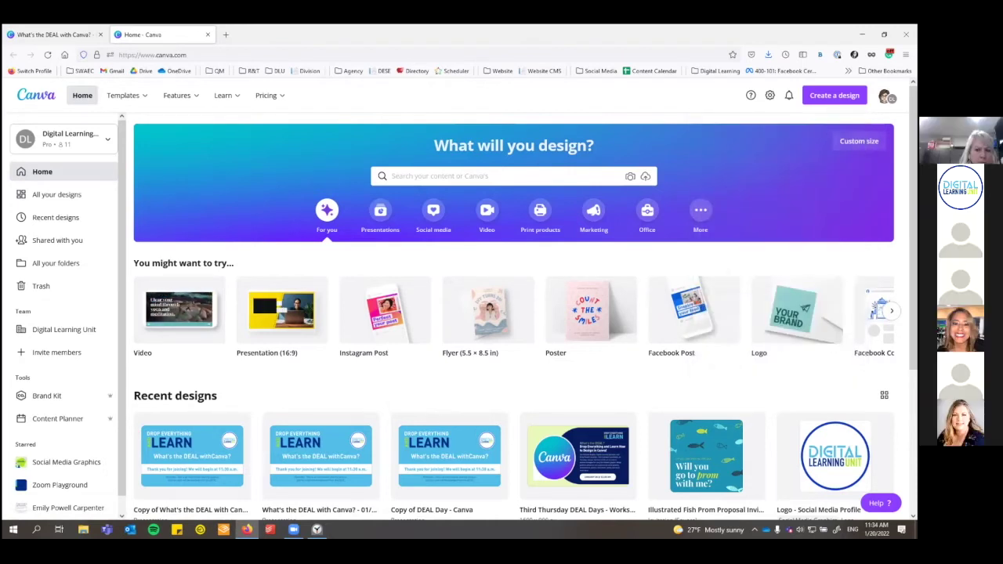
click(859, 141)
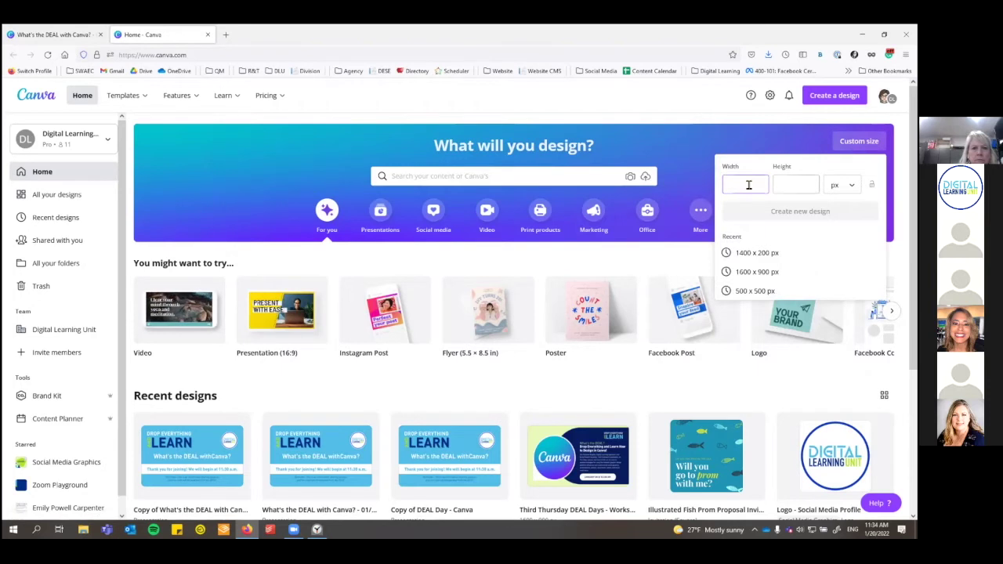
text(50)
text(50)
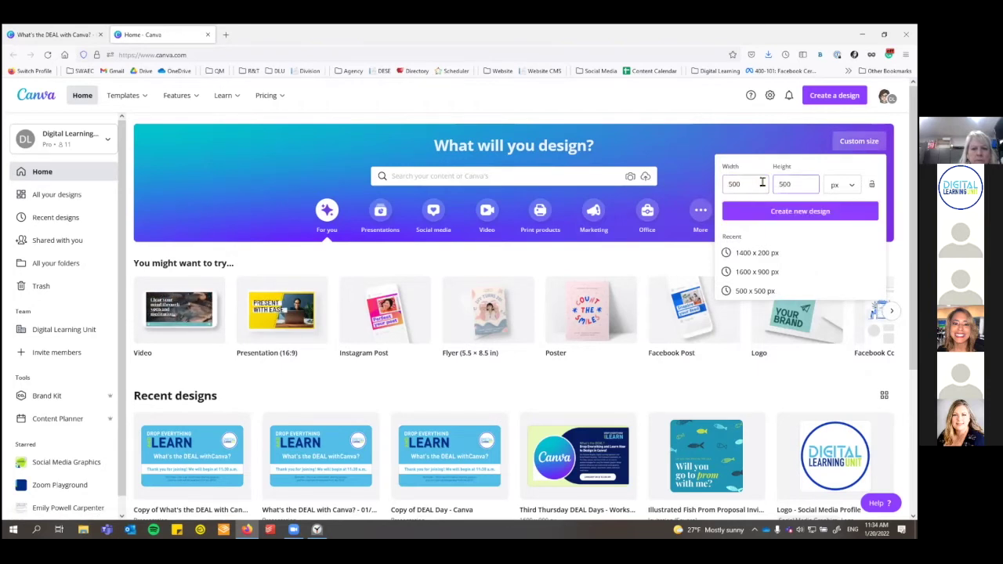
click(784, 214)
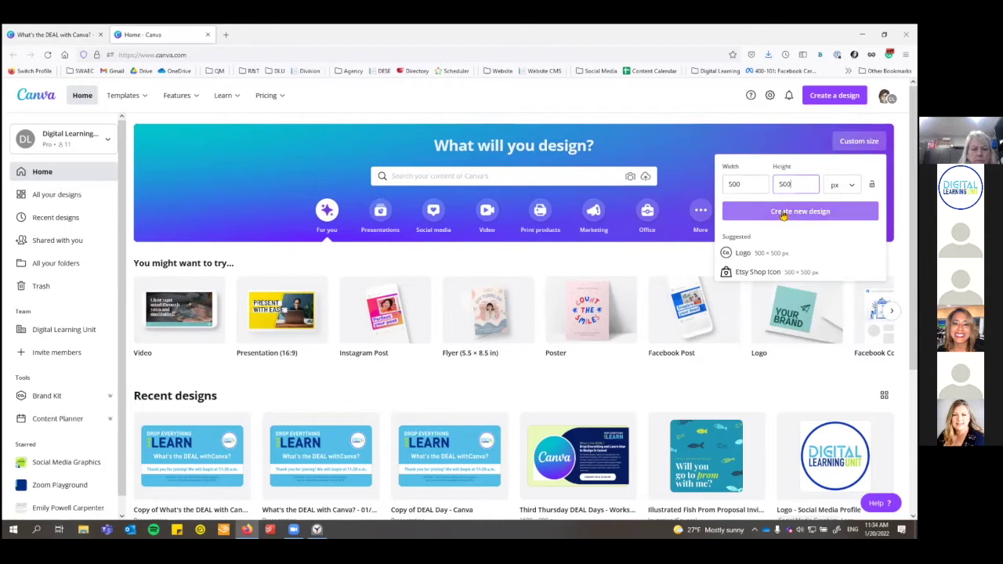
click(784, 214)
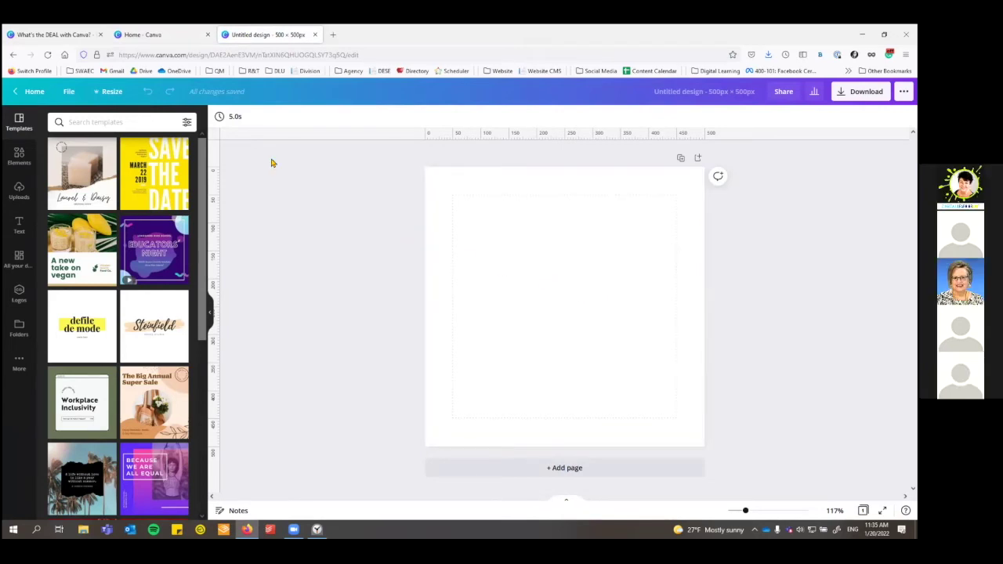
click(112, 93)
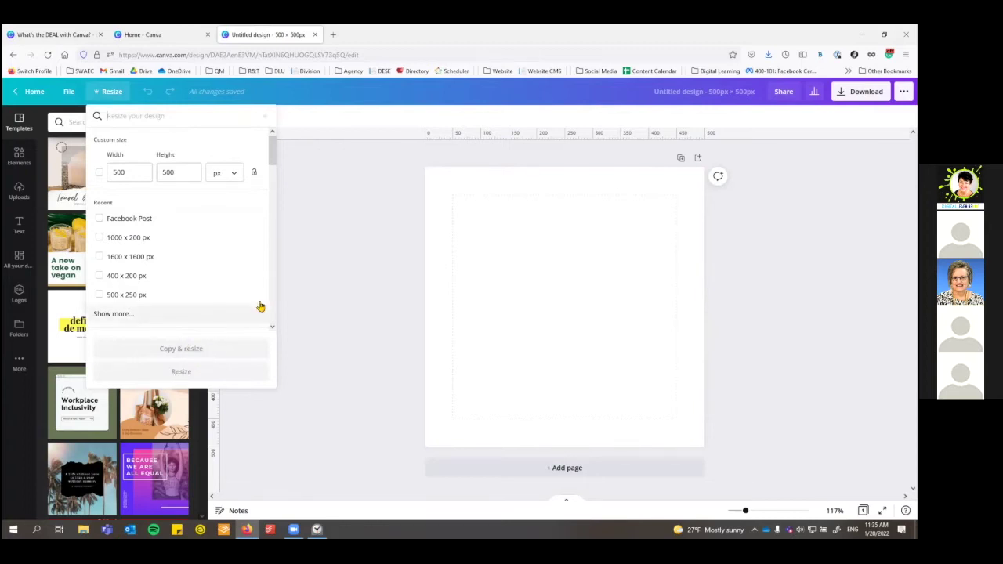
click(315, 34)
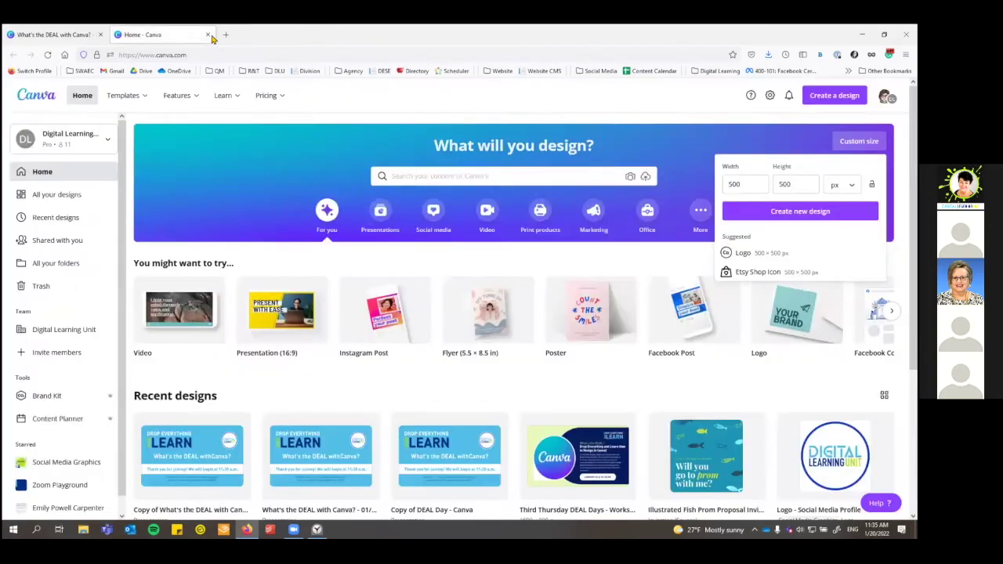
Back in the deck, resize it to Facebook Post, then undo to restore the original size.
click(207, 34)
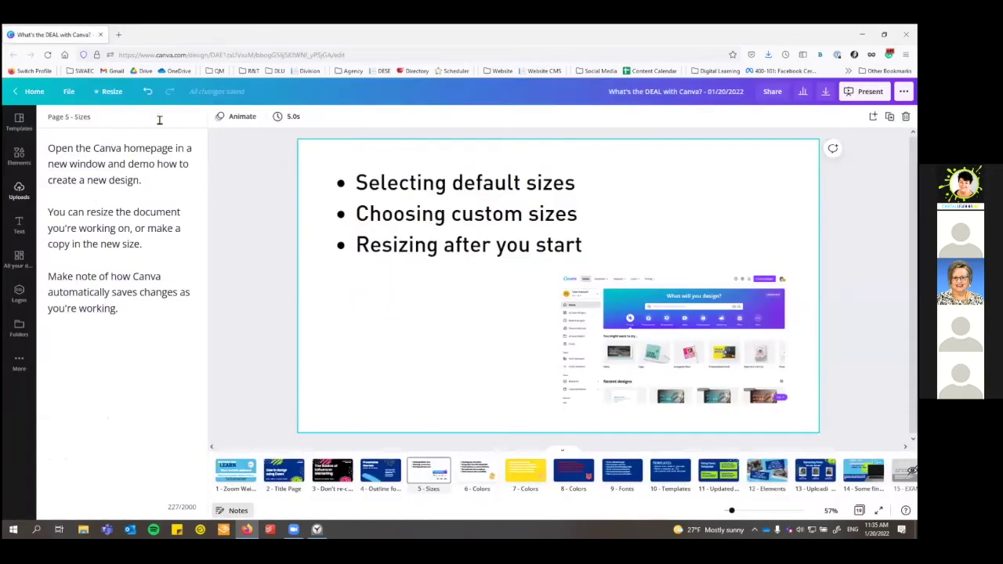
click(115, 91)
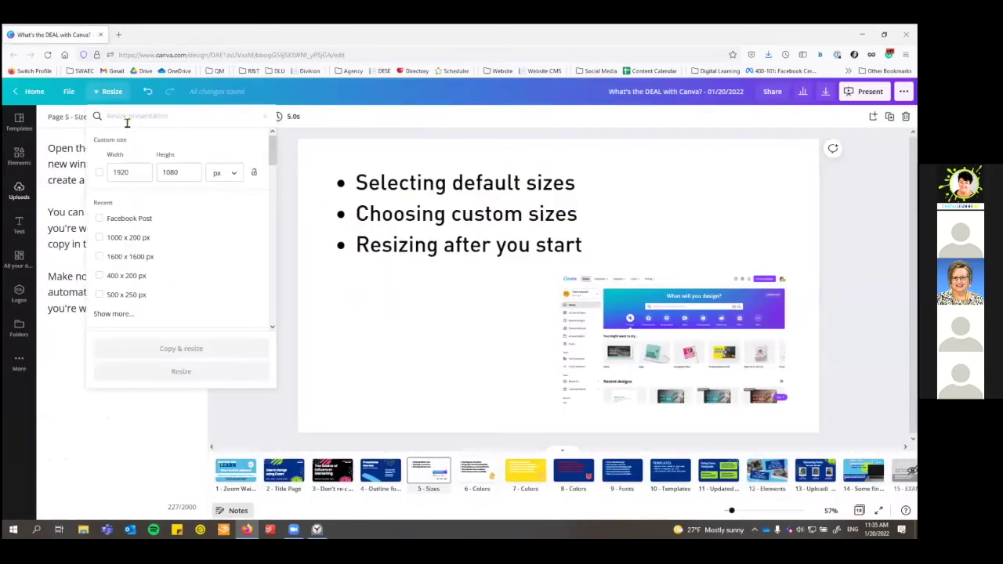
click(126, 118)
text(face)
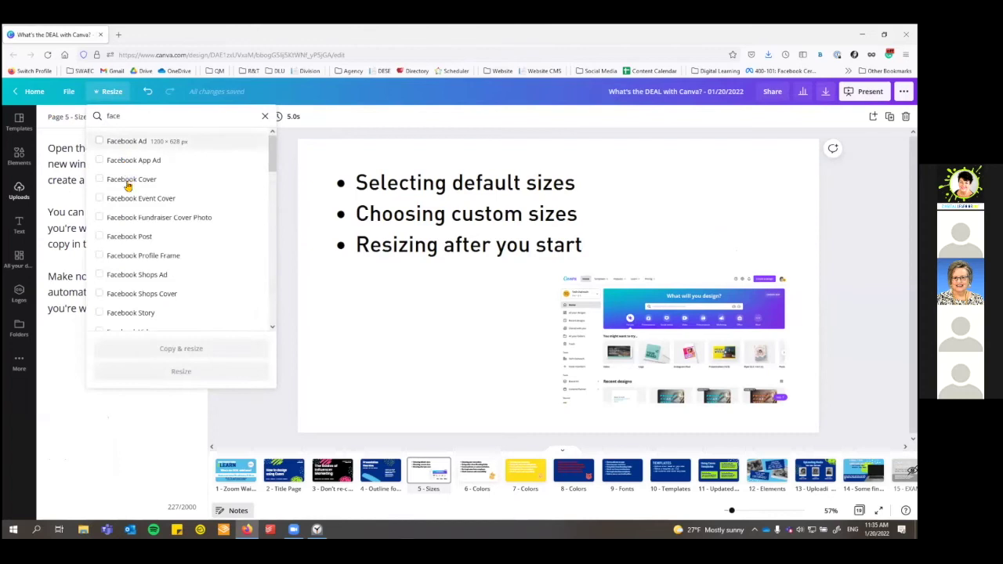
click(128, 243)
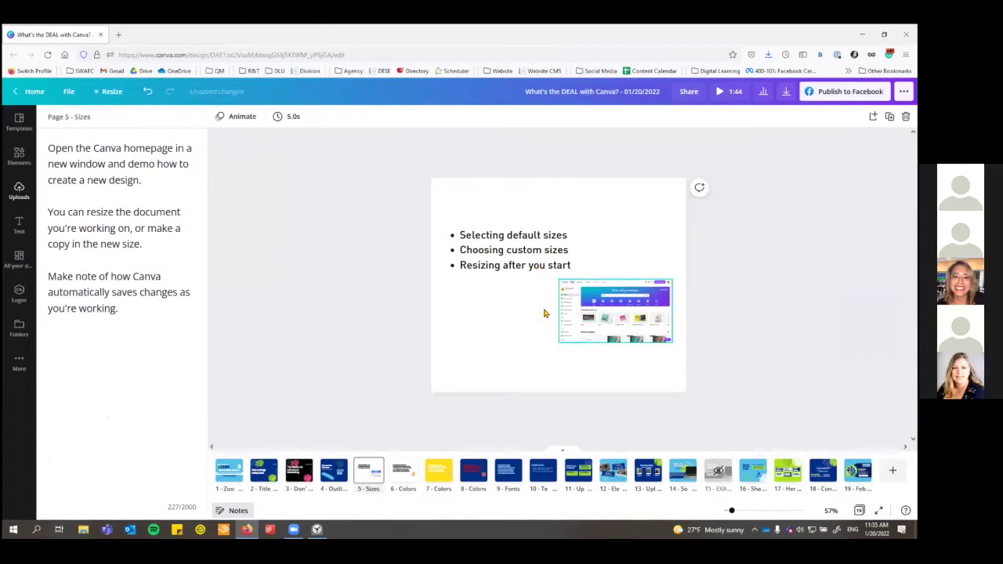
click(149, 92)
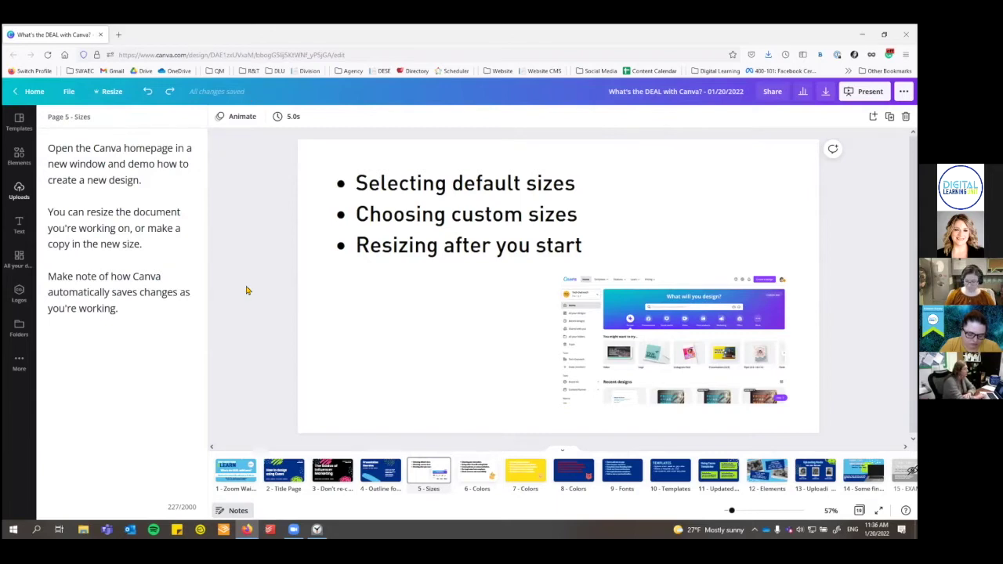
Scroll to page 6, 'Colors', and select the page itself rather than its elements.
scroll(246, 291, down, 1)
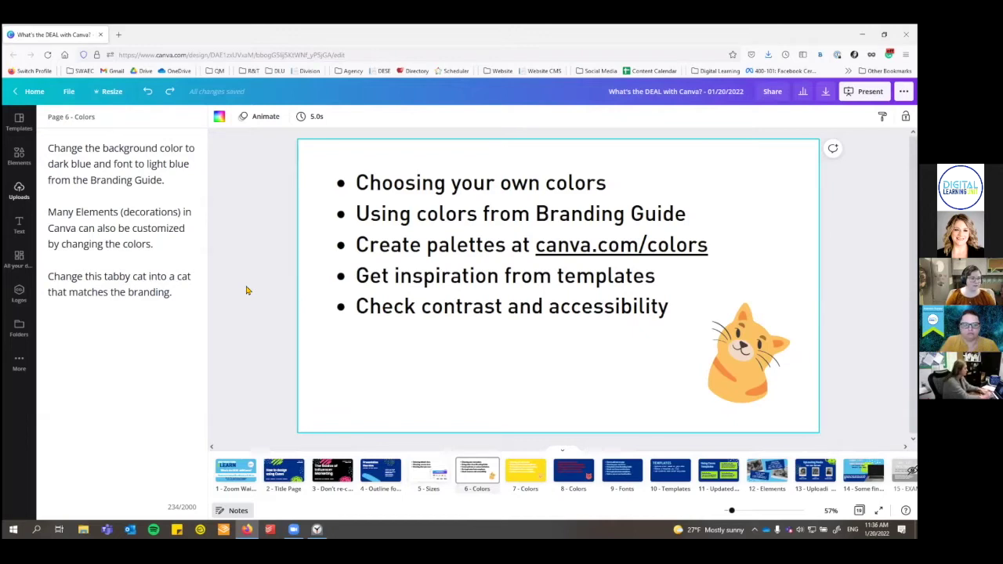
click(235, 202)
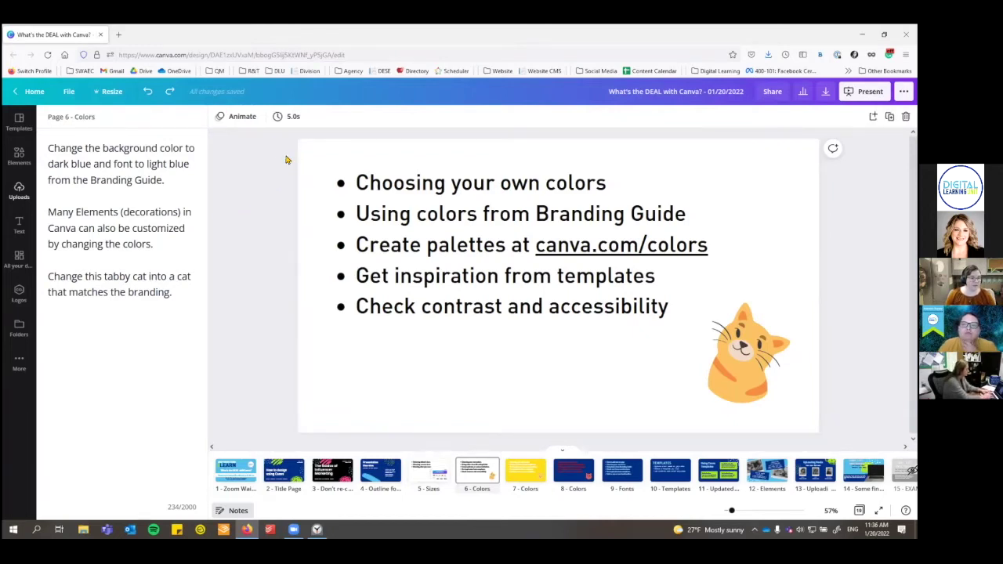
click(328, 160)
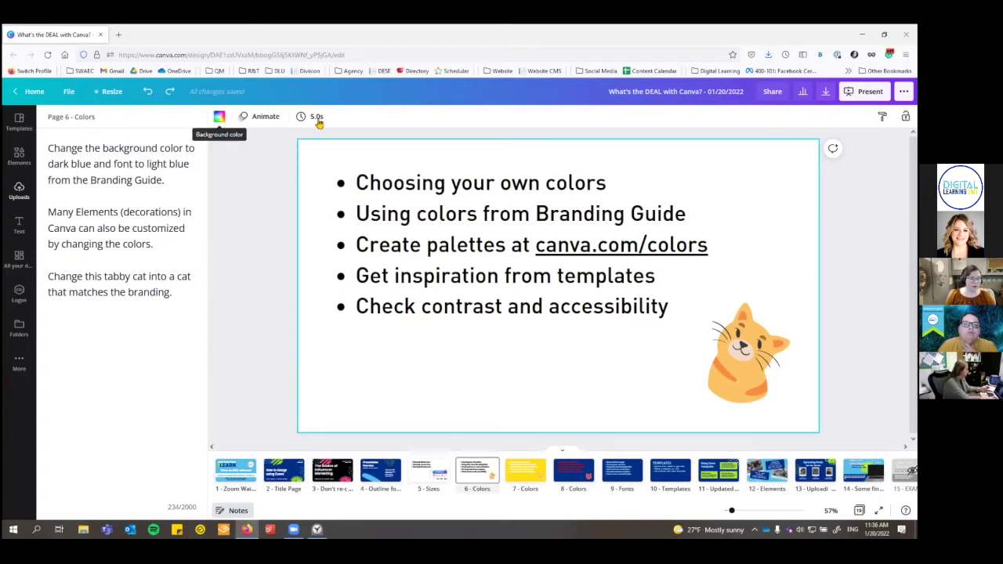
Browse the background palettes and a 'turquoise' search, then close the panel leaving the background white.
click(220, 119)
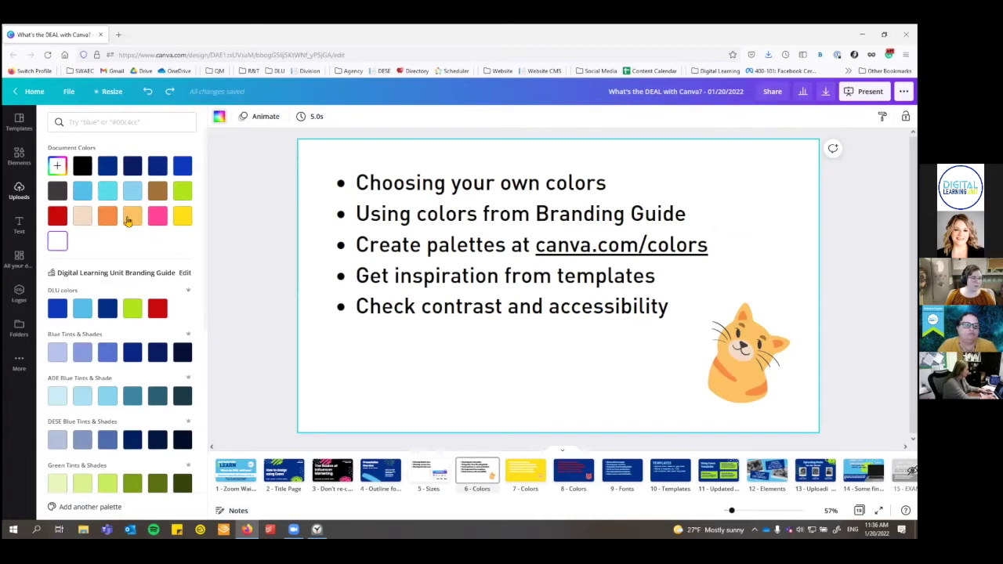
scroll(129, 206, down, 2)
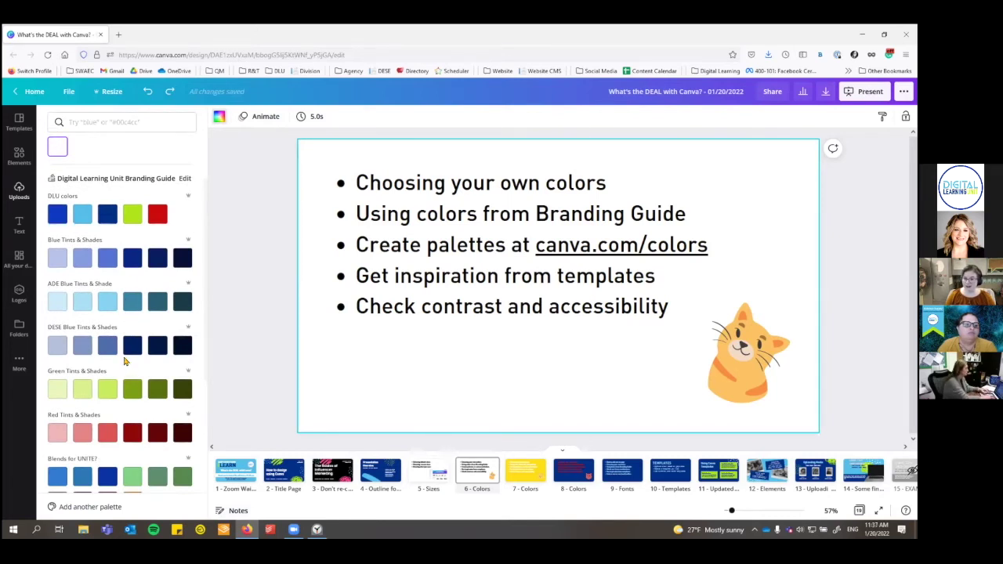
scroll(123, 344, down, 5)
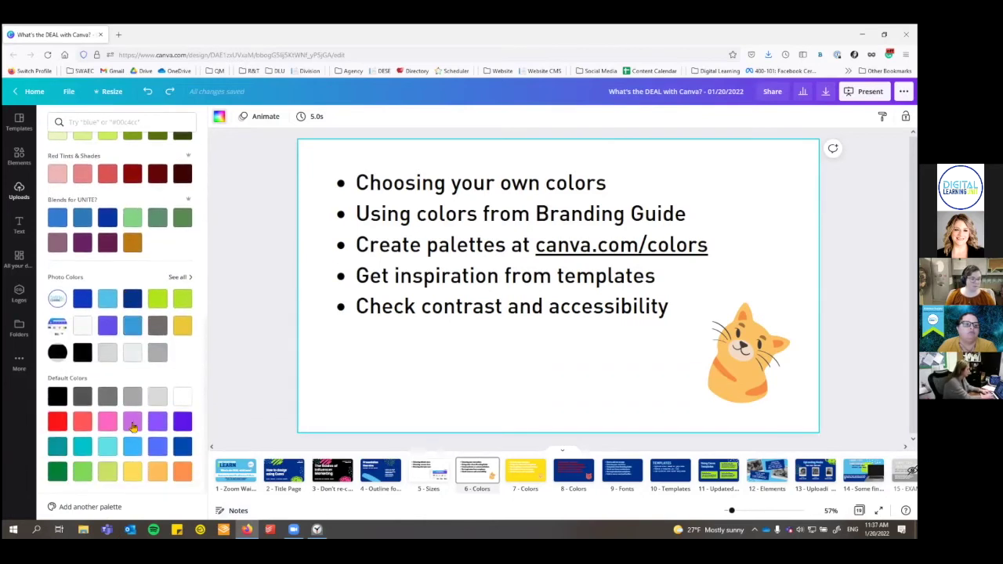
scroll(130, 423, up, 8)
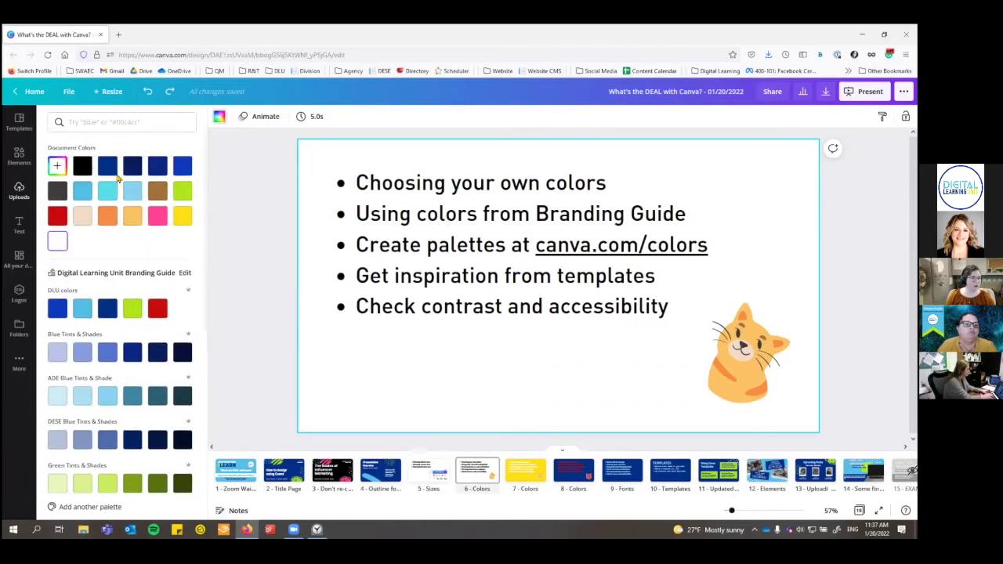
click(113, 115)
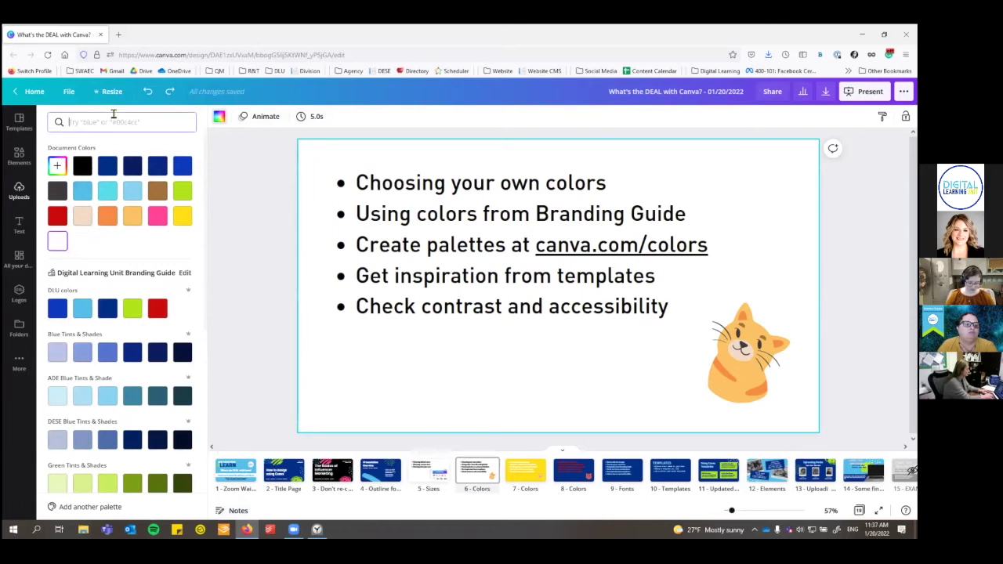
text(turquoise)
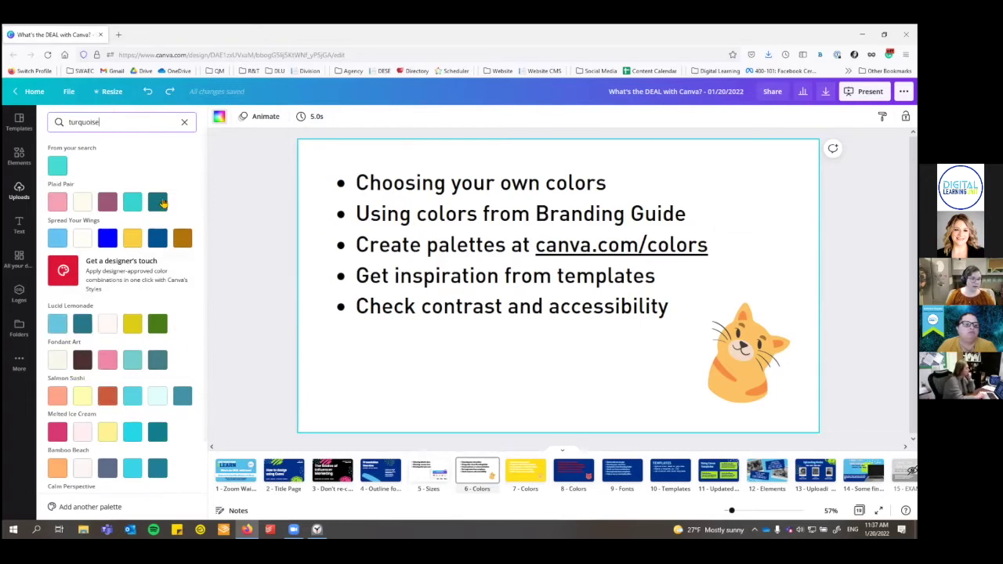
click(183, 124)
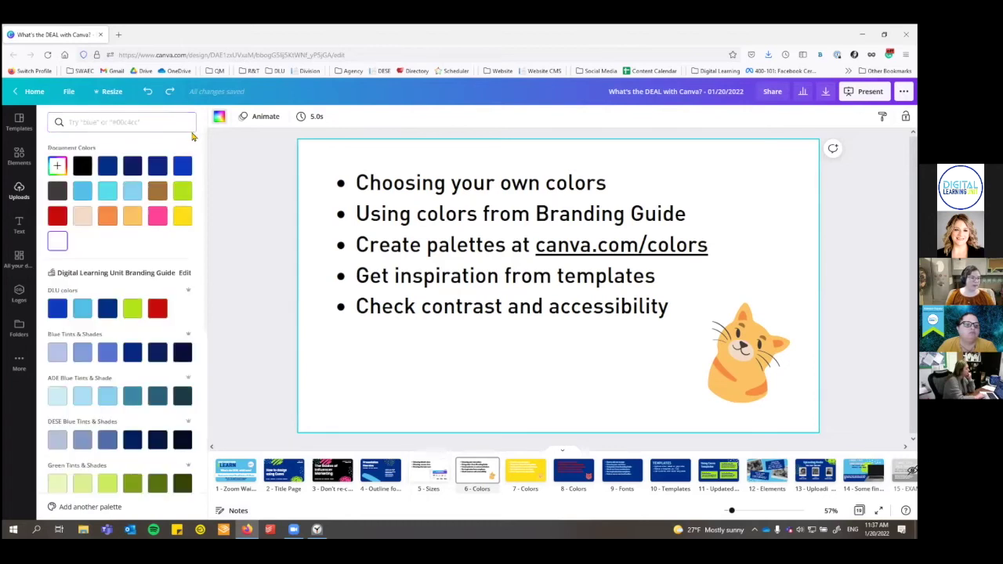
click(242, 185)
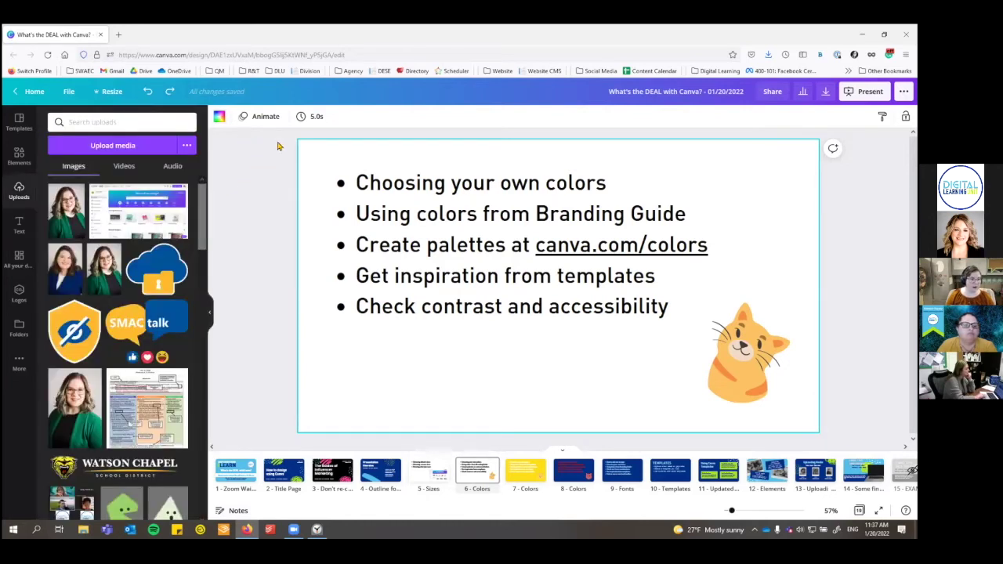
Reopen the page 6 Background color panel from the toolbar swatch.
click(219, 118)
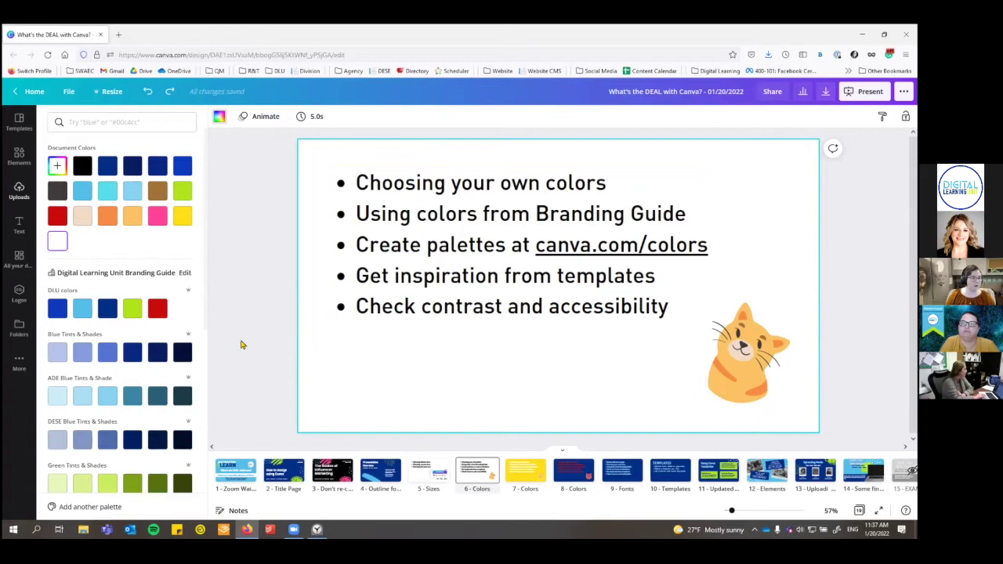
Set the page 6 background to dark blue from Blue Tints & Shades.
click(276, 180)
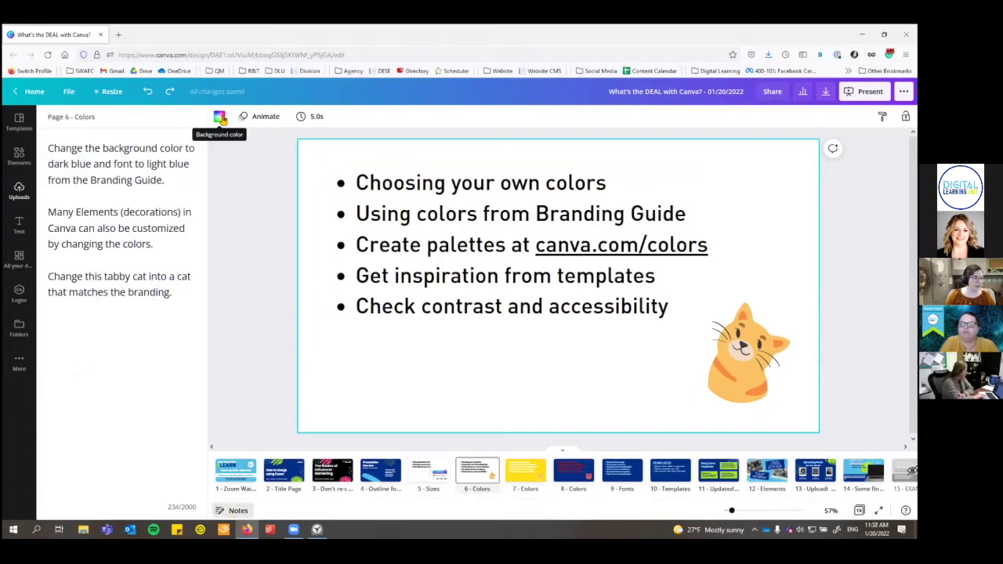
click(167, 124)
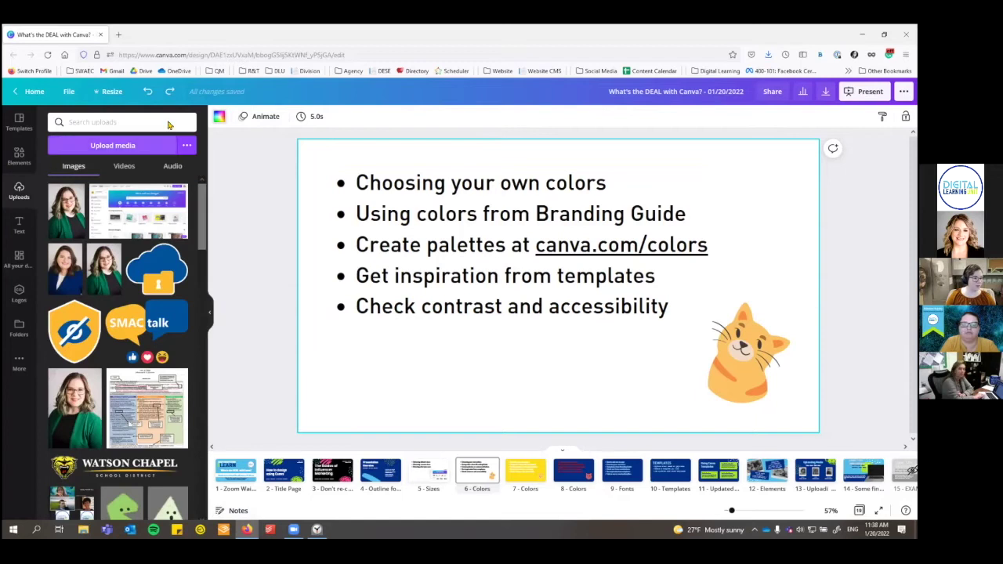
click(220, 117)
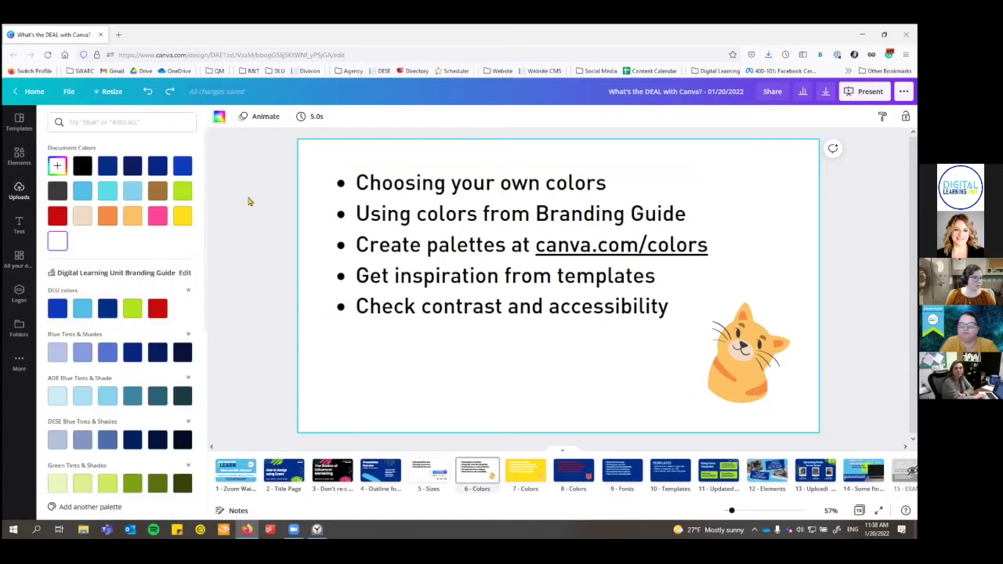
click(130, 356)
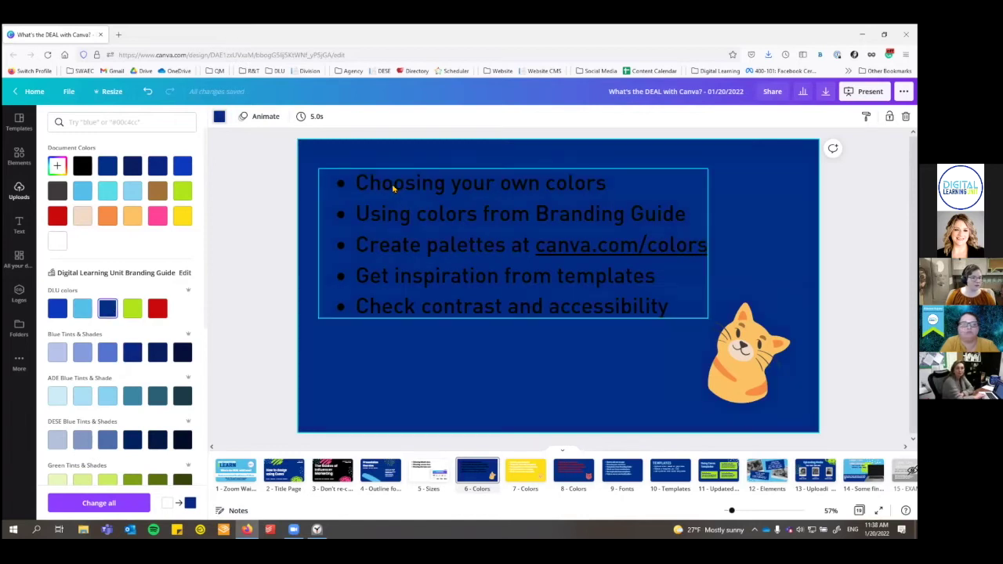
Recolour the bullet list text light blue from ADE Blue Tints.
click(394, 189)
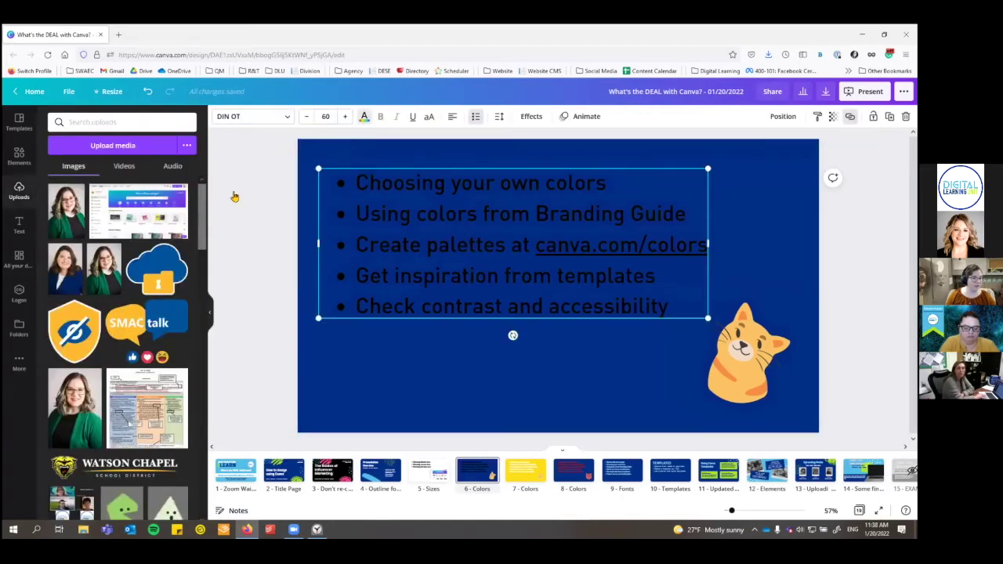
click(364, 116)
click(107, 396)
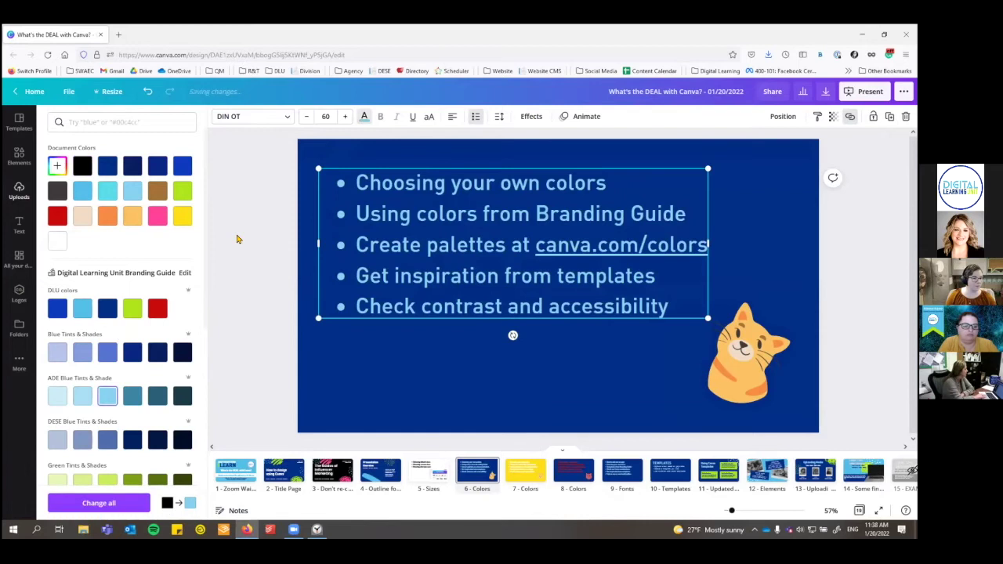
click(376, 206)
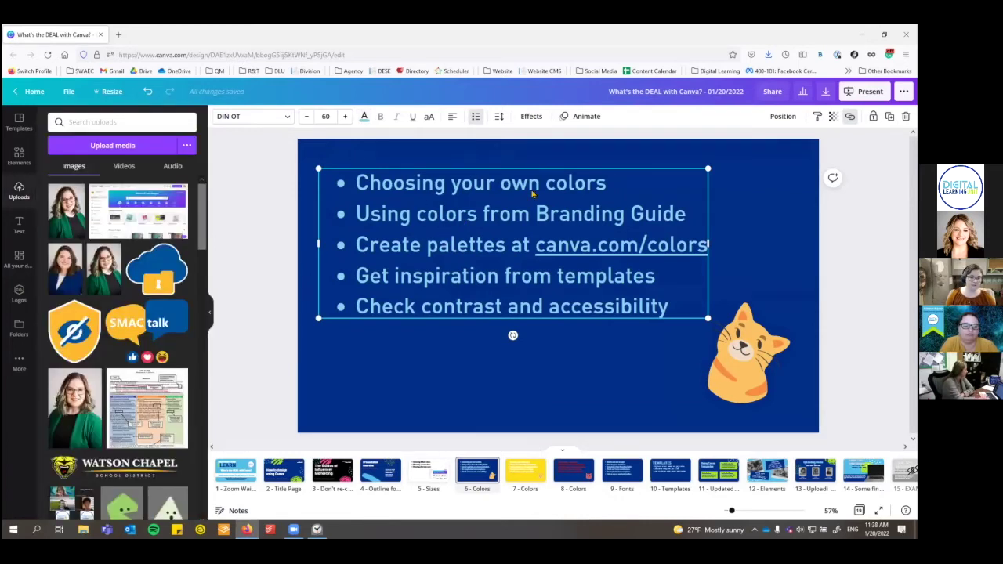
click(644, 375)
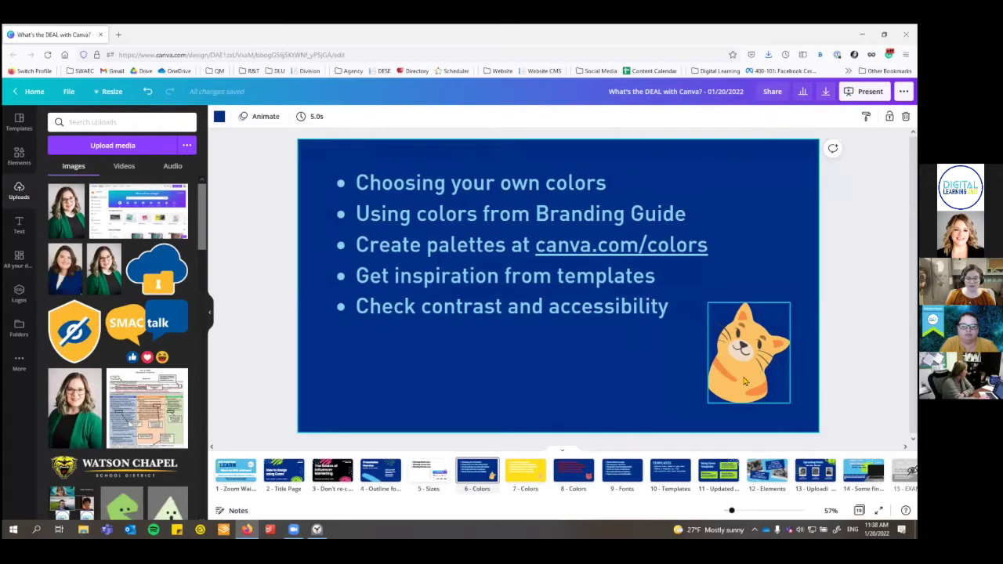
Recolour the tabby cat: outline and former brown parts light blue, orange stripes and body white.
click(745, 382)
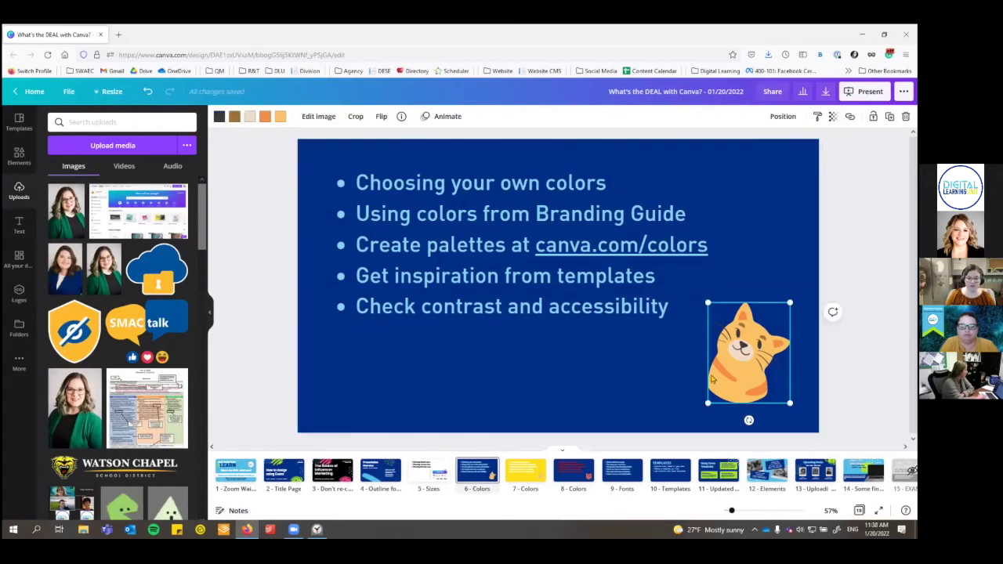
click(219, 117)
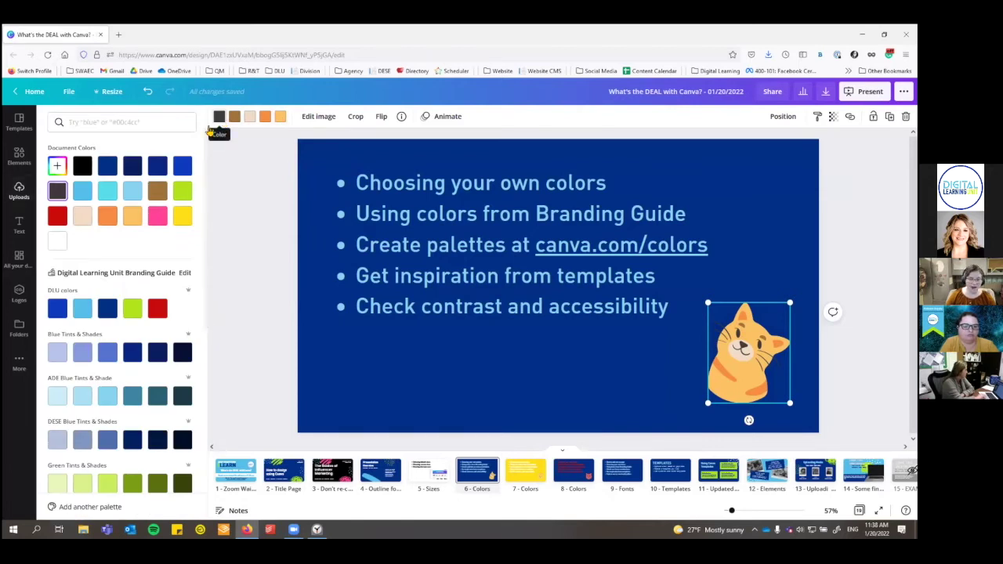
click(82, 311)
click(58, 240)
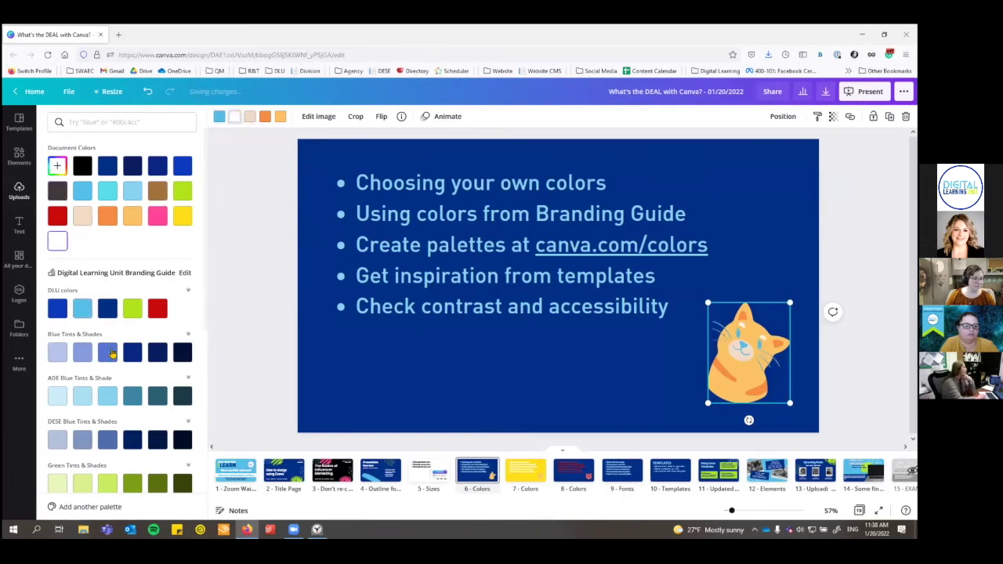
click(107, 395)
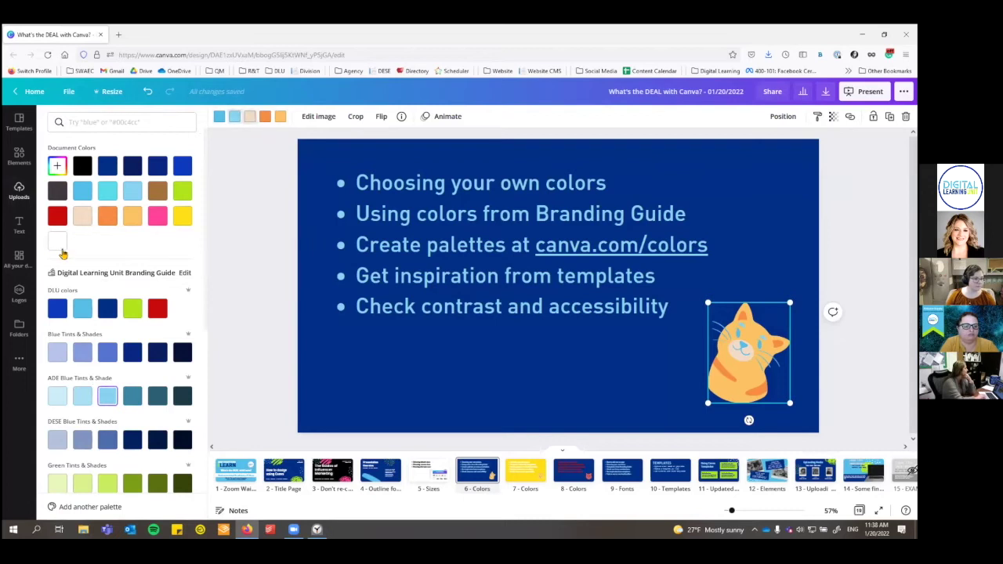
click(265, 116)
click(57, 241)
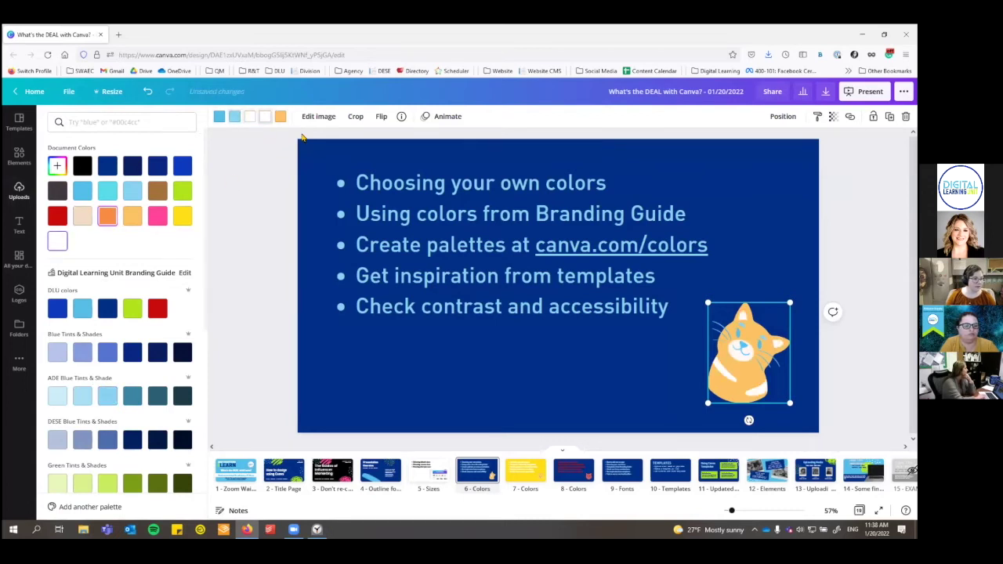
click(281, 116)
click(57, 241)
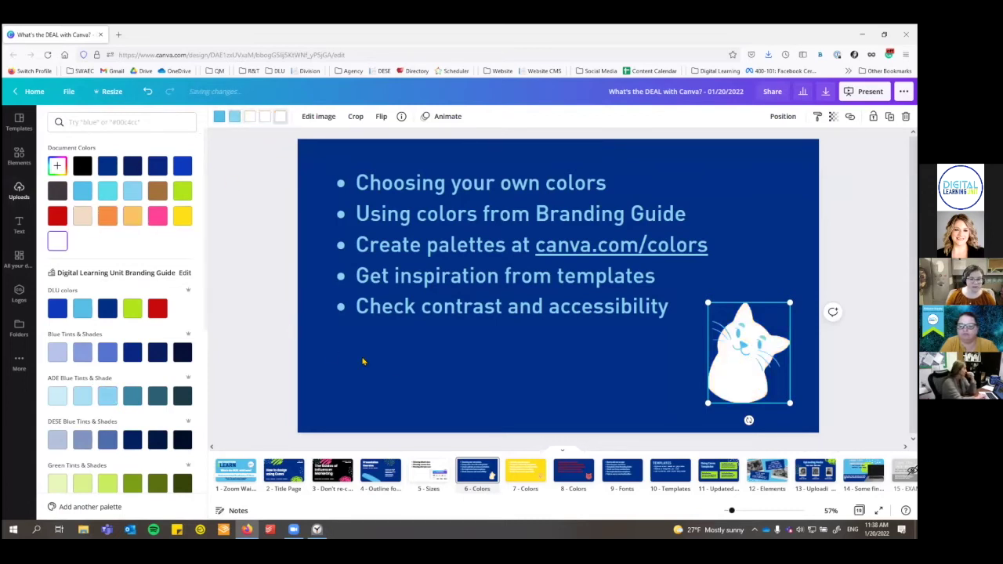
key(Escape)
Review the white cat with Page 6's speaker notes showing, then move to yellow page 7.
click(465, 378)
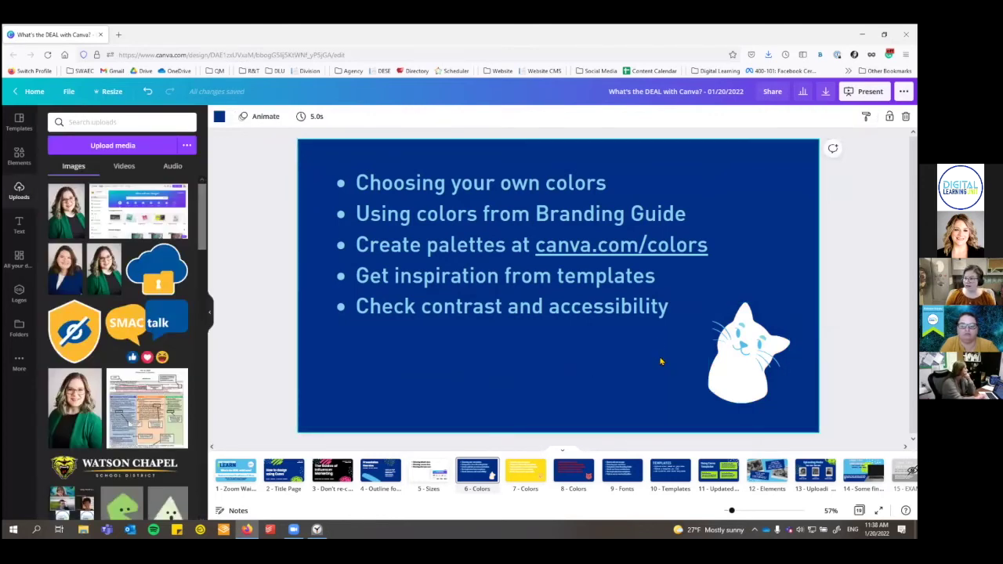
click(725, 384)
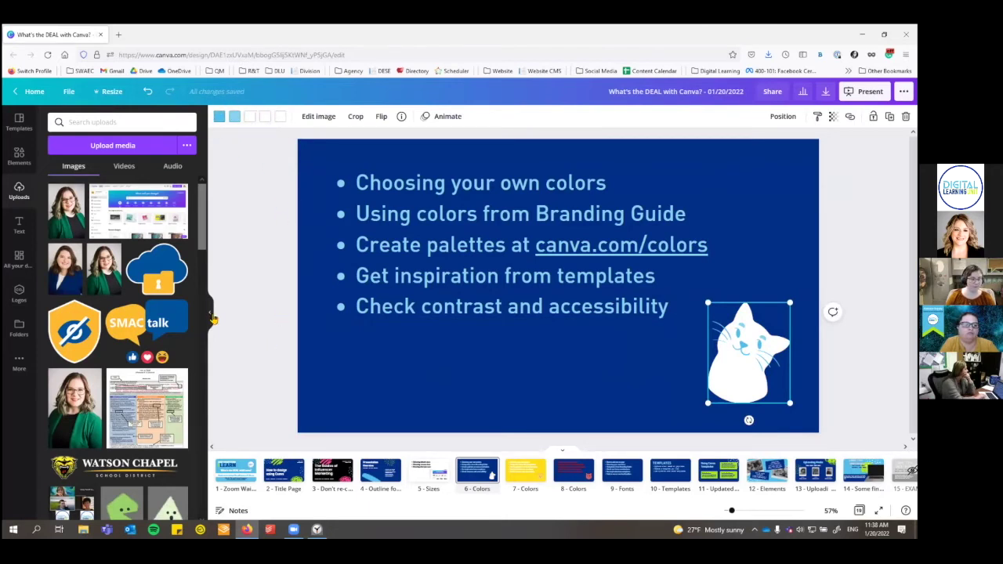
click(234, 511)
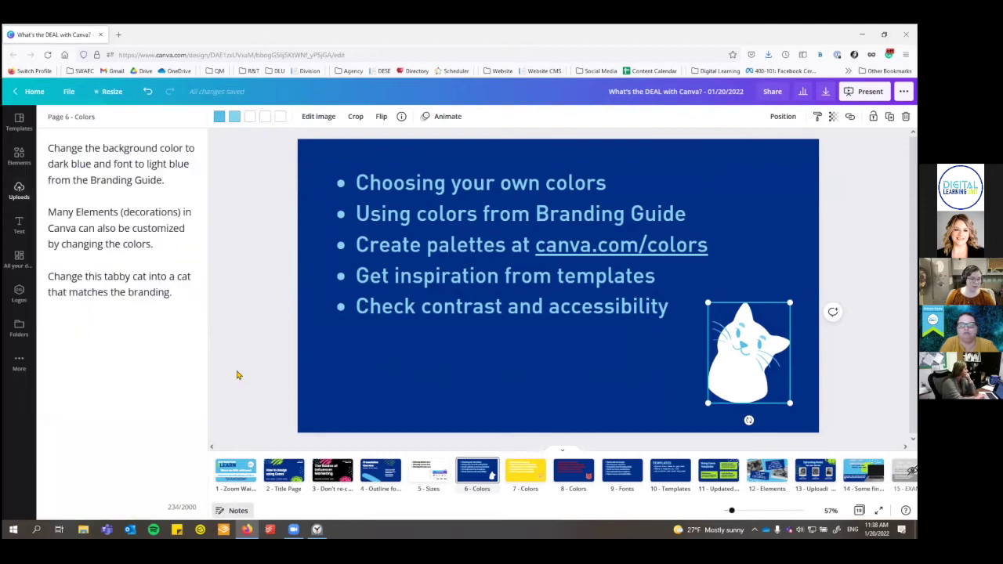
click(239, 376)
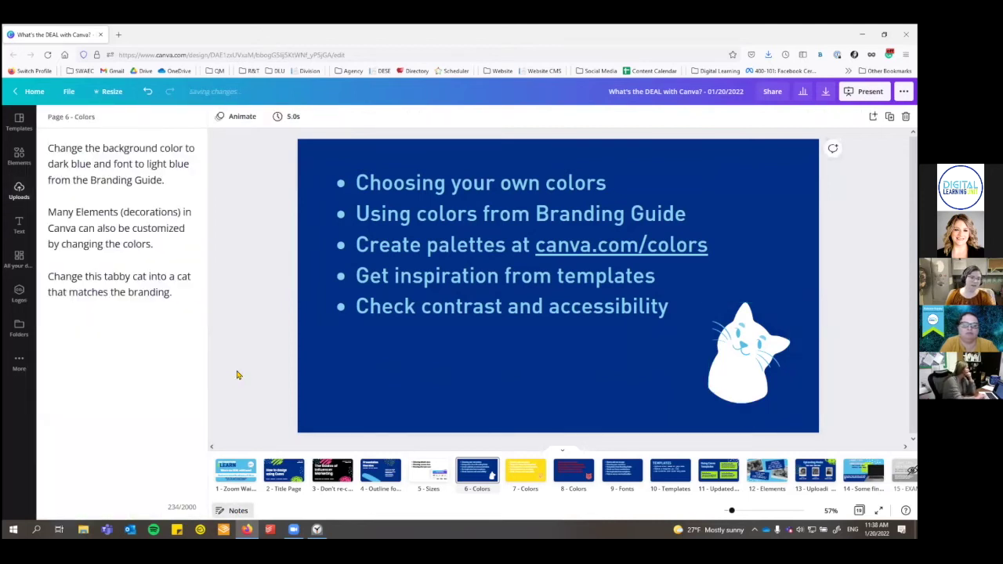
key(Down)
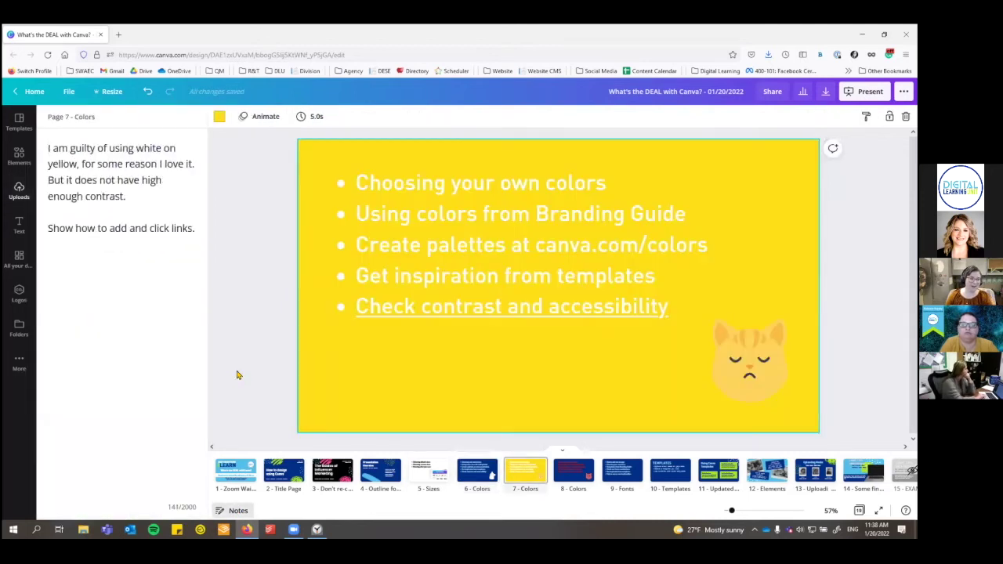
Follow the link on the 'Check contrast and accessibility' bullet to open WebAIM's Contrast Checker.
click(265, 294)
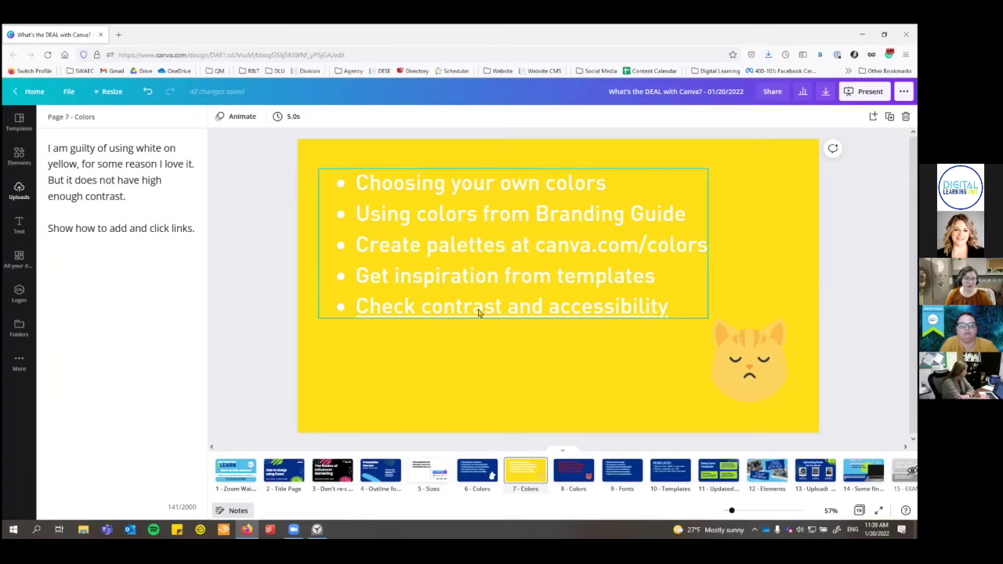
click(564, 314)
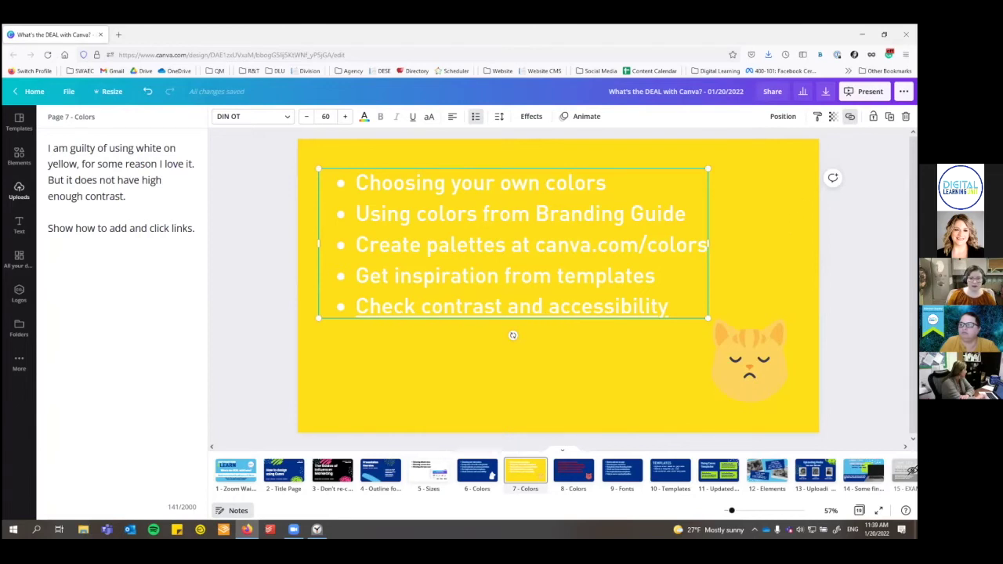
click(850, 116)
click(798, 182)
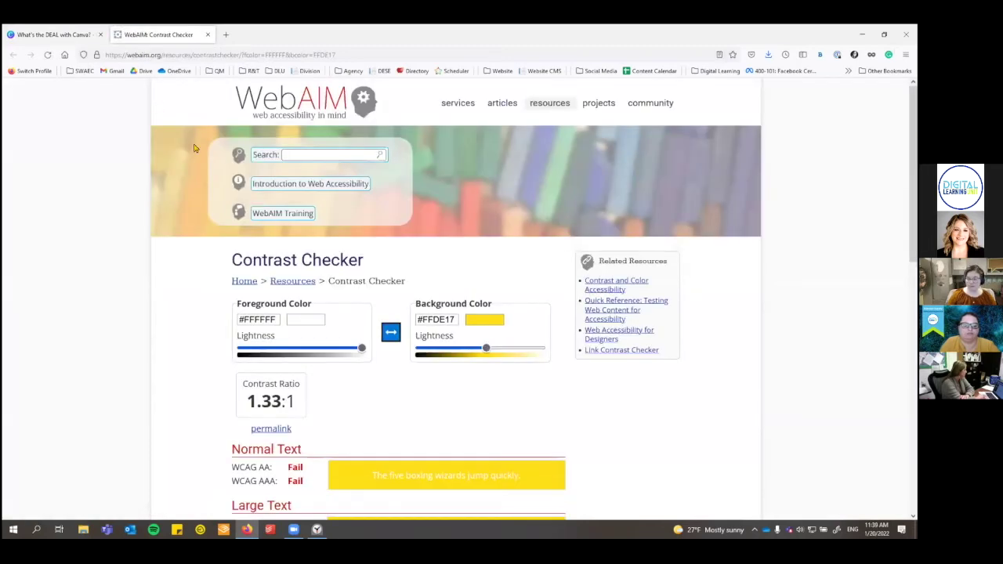
Scroll to the failing 1.33:1 white-on-#FFDE17 result, then close the WebAIM tab.
scroll(180, 273, down, 1)
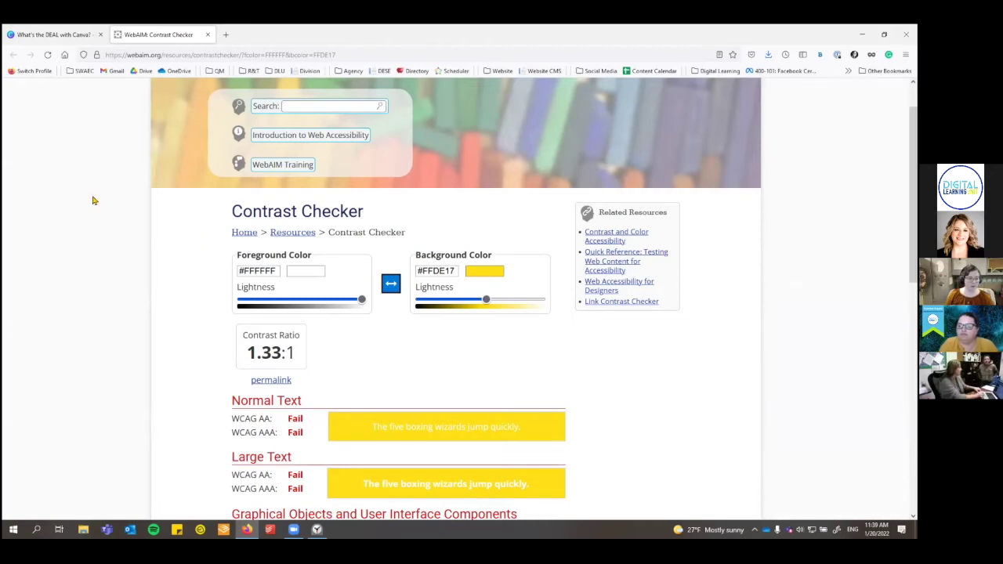
scroll(132, 260, down, 3)
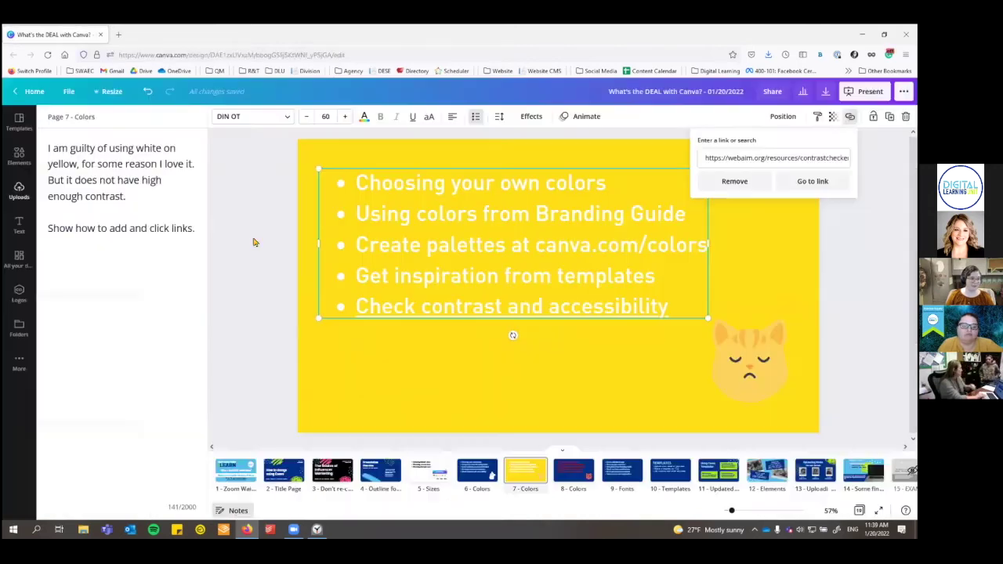
click(209, 36)
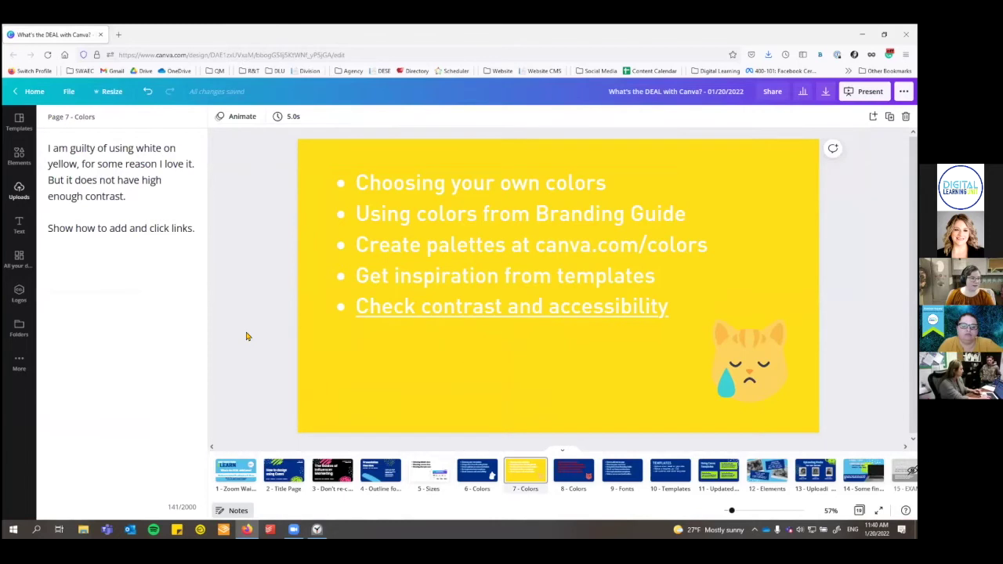
On page 8, follow the red bullet list's link to WebAIM's Contrast Checker.
key(Down)
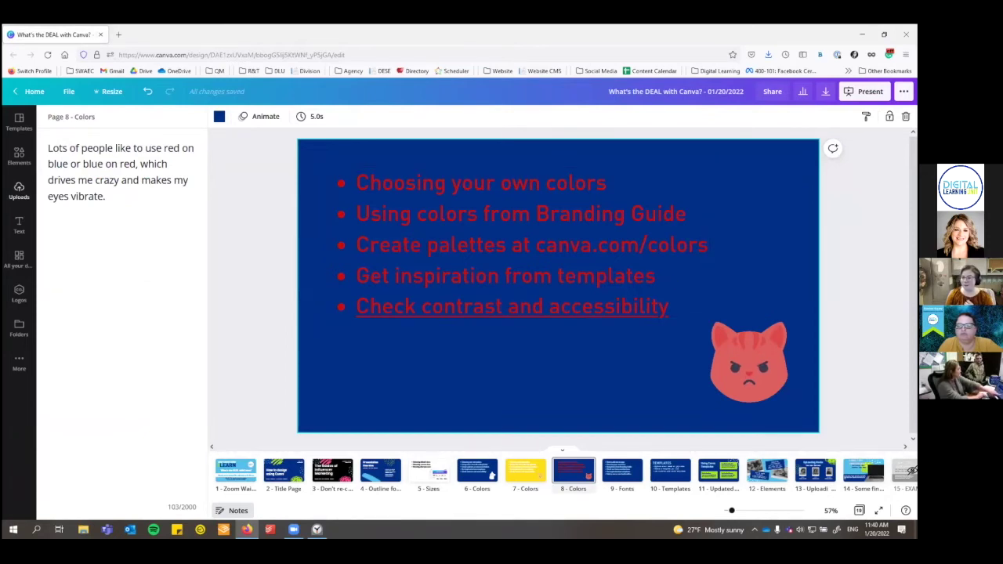
click(481, 310)
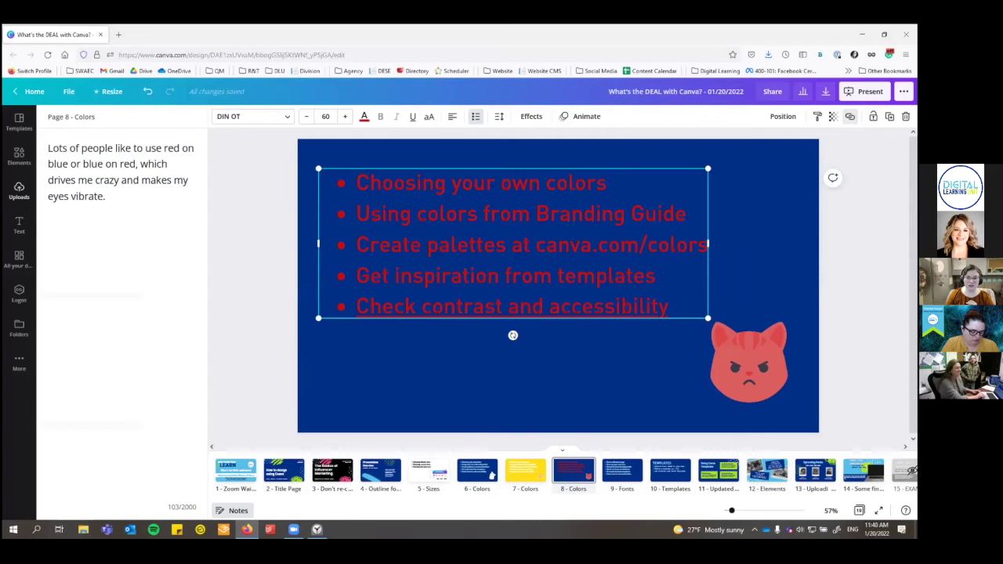
click(850, 116)
click(815, 181)
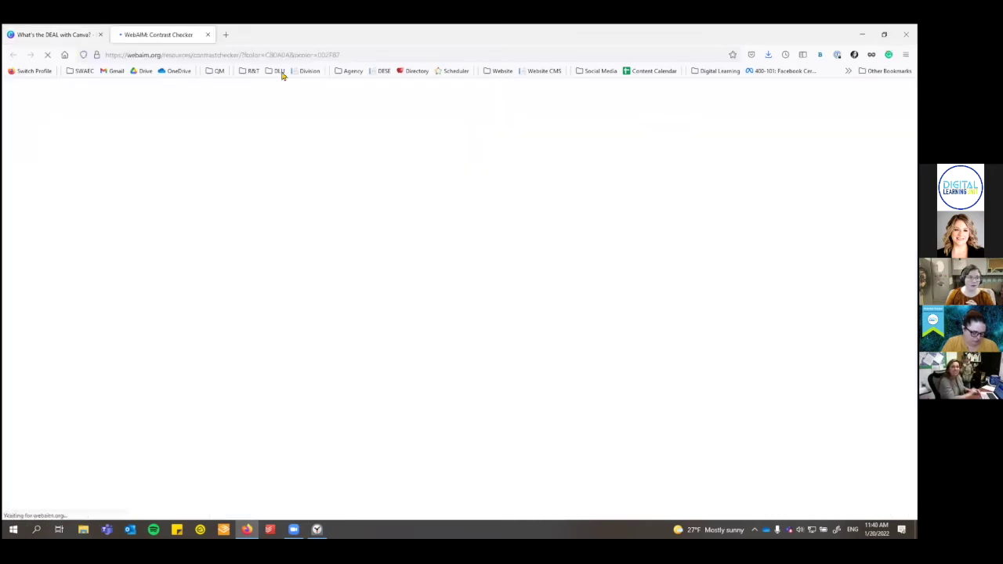
Lighten the background to #D1E1FF for a passing 4.54:1 ratio, then close WebAIM.
scroll(206, 266, down, 3)
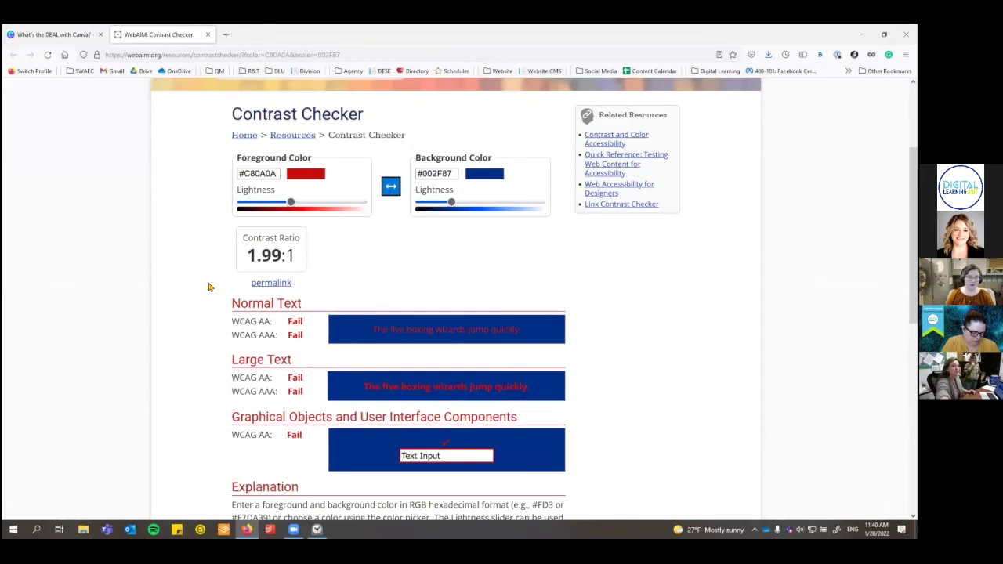
scroll(208, 286, up, 1)
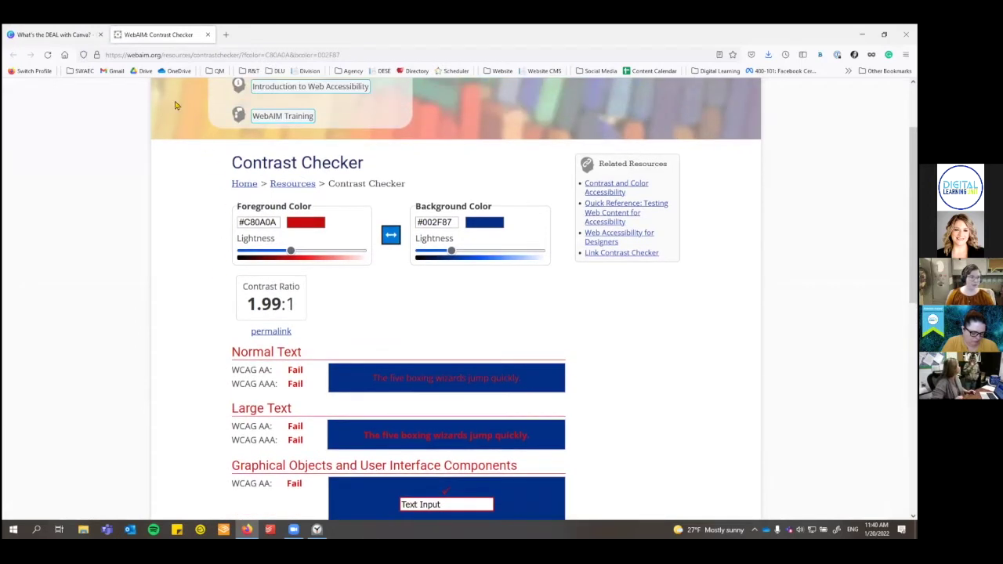
drag(451, 251, 531, 253)
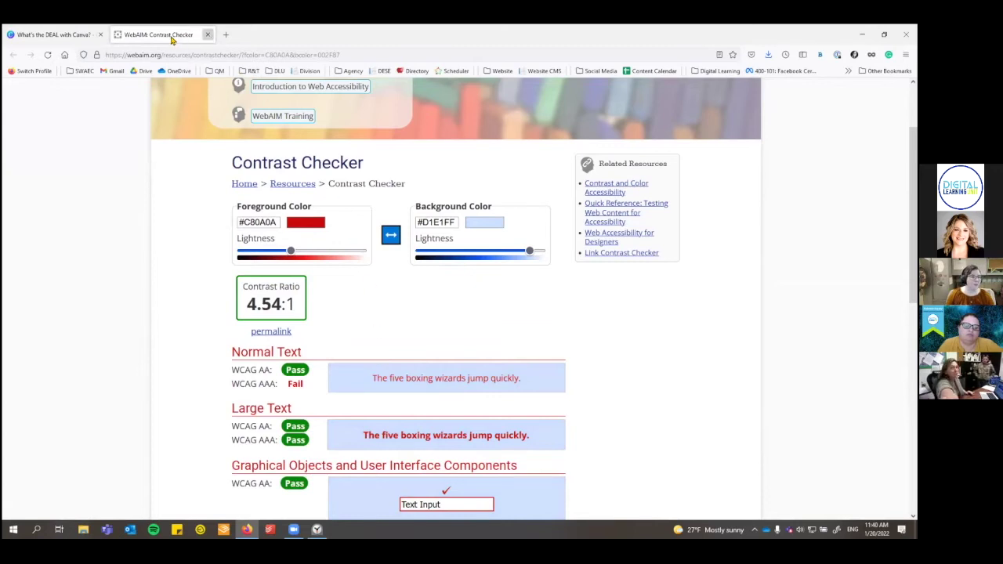
click(208, 34)
key(Escape)
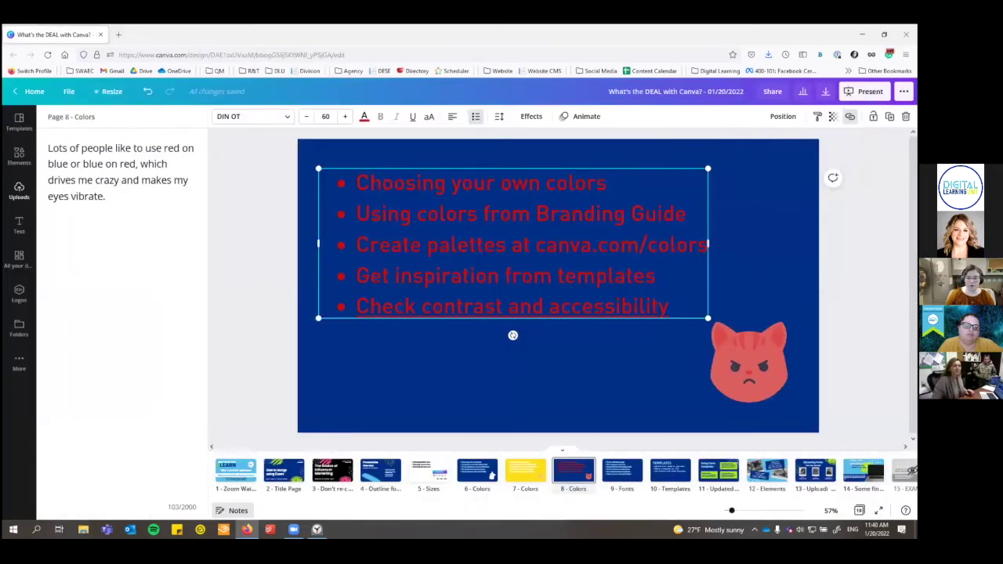
Deselect the bullet list and advance to page 9, the Fonts slide.
key(Escape)
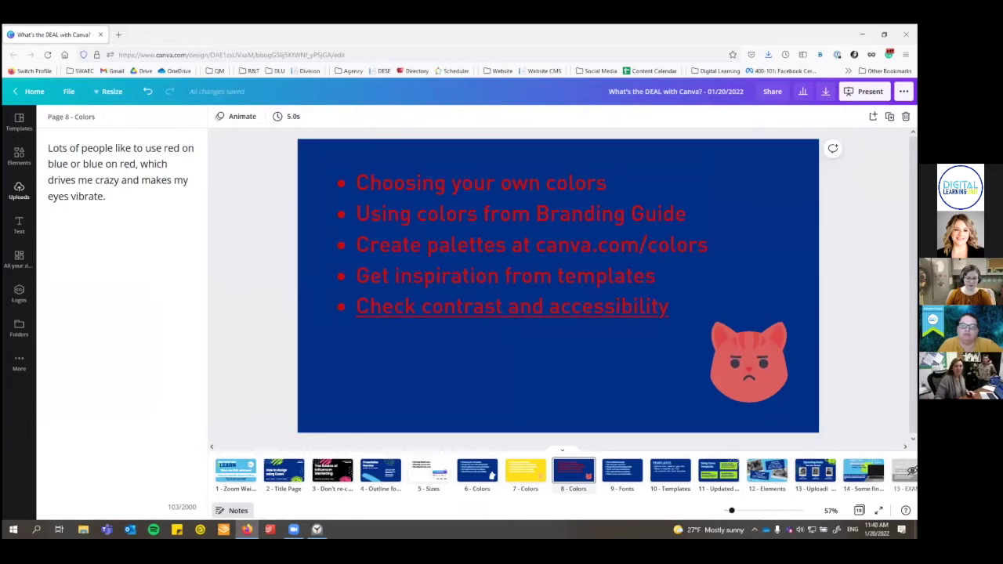
key(Page_Down)
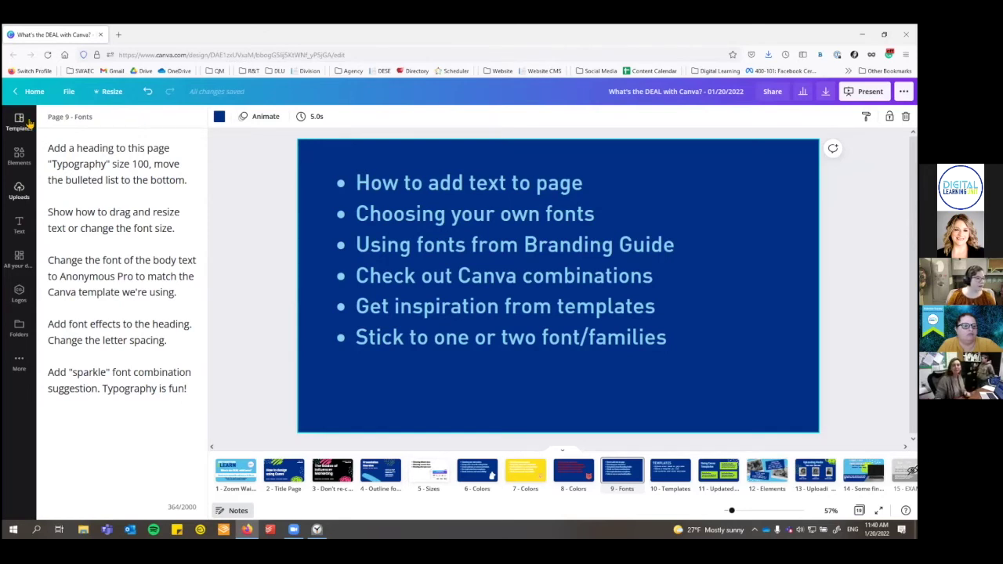
Add a heading reading 'Typography' to the Fonts slide.
click(20, 225)
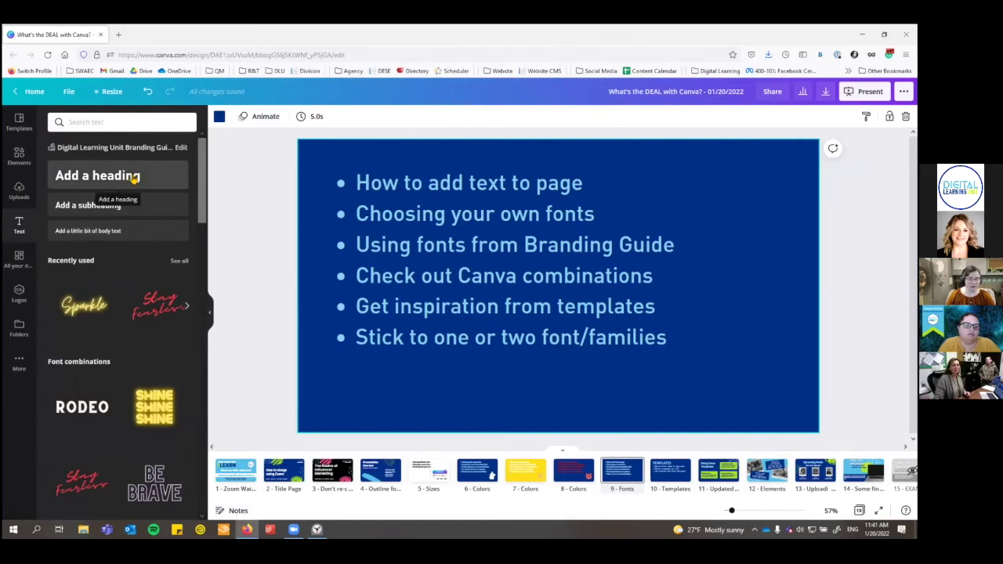
click(135, 177)
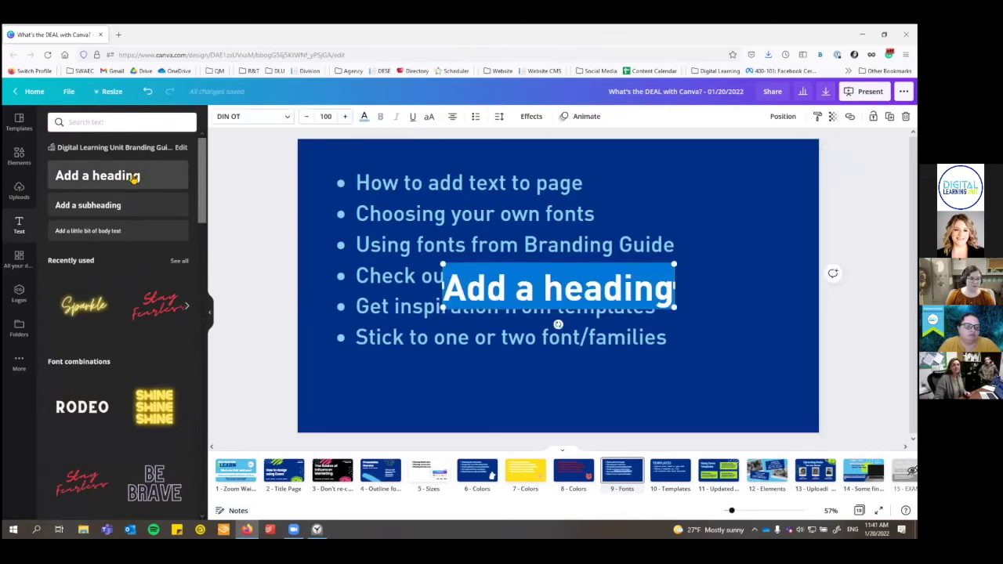
text(Typography)
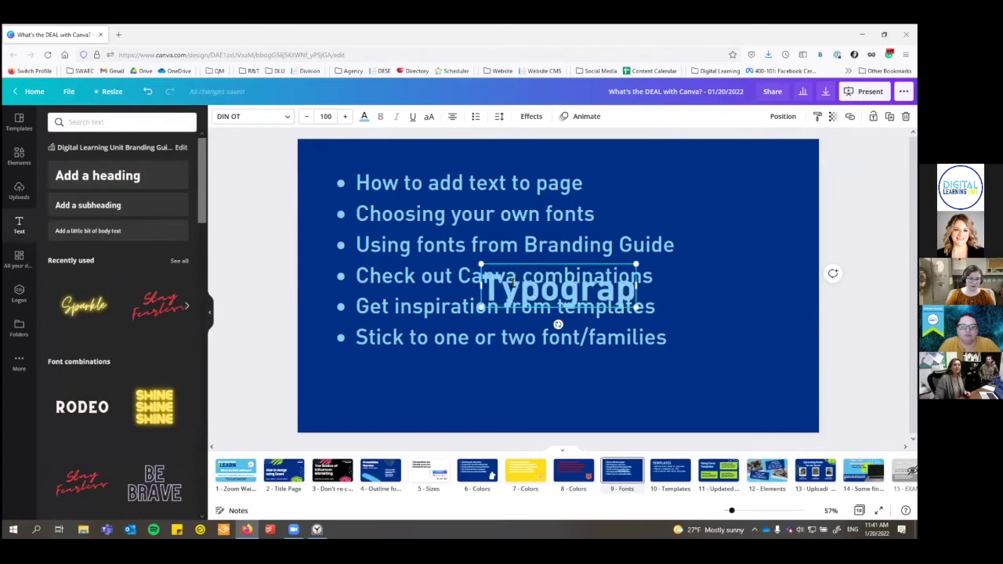
click(525, 380)
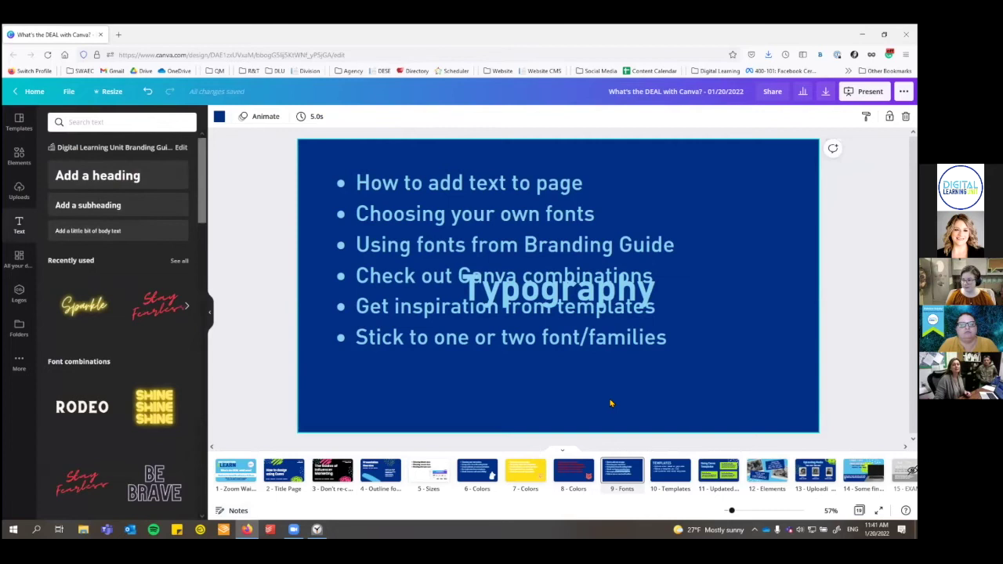
Place the Typography heading at the top left and move the bullet list lower beneath it.
click(536, 293)
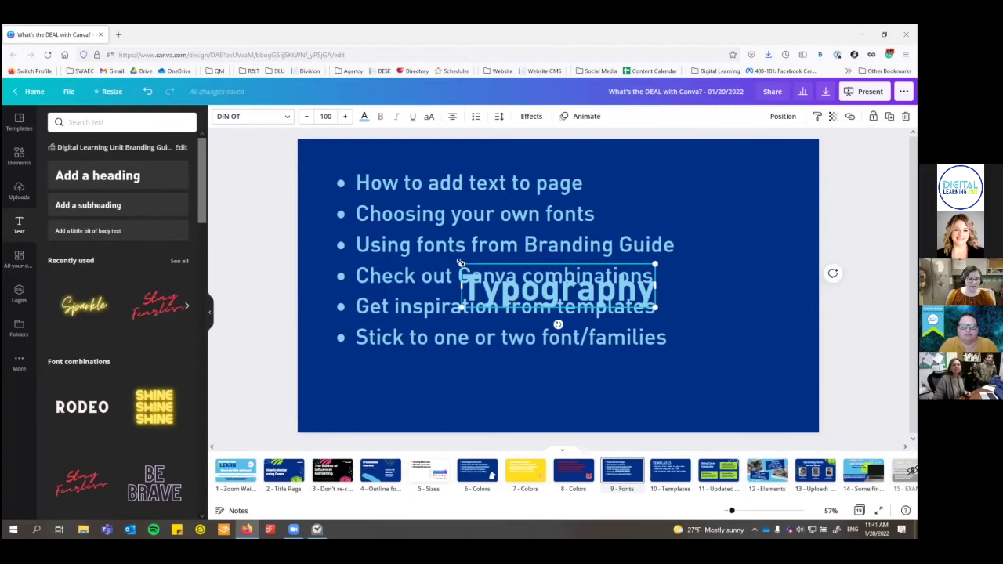
drag(536, 293, 672, 188)
click(448, 291)
drag(435, 239, 435, 289)
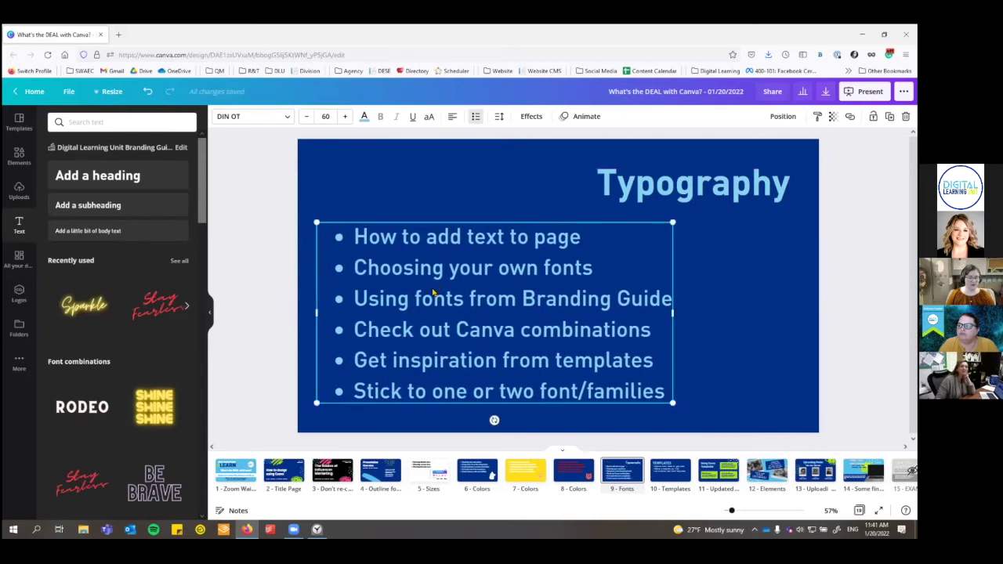
drag(434, 288, 433, 286)
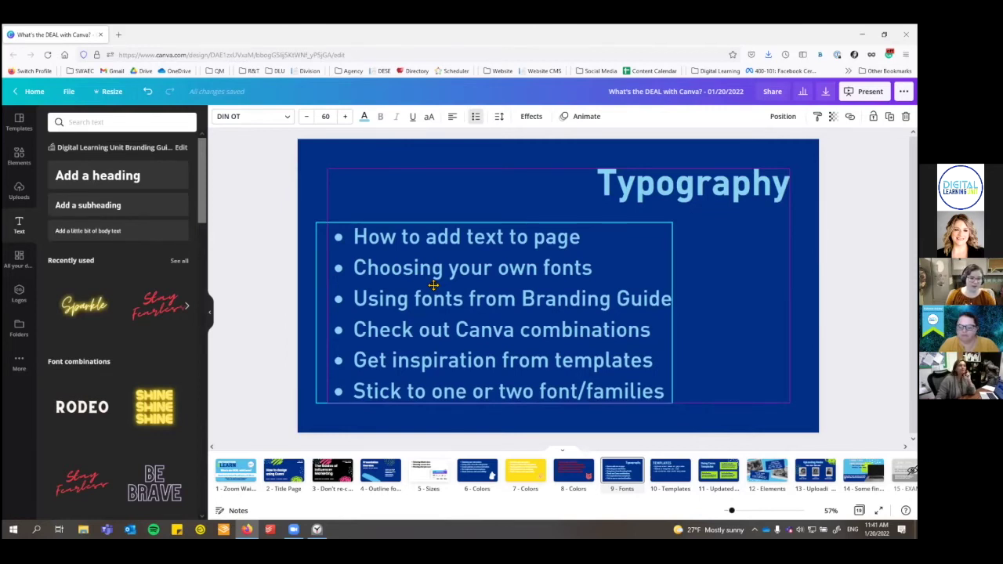
click(695, 188)
drag(694, 188, 427, 191)
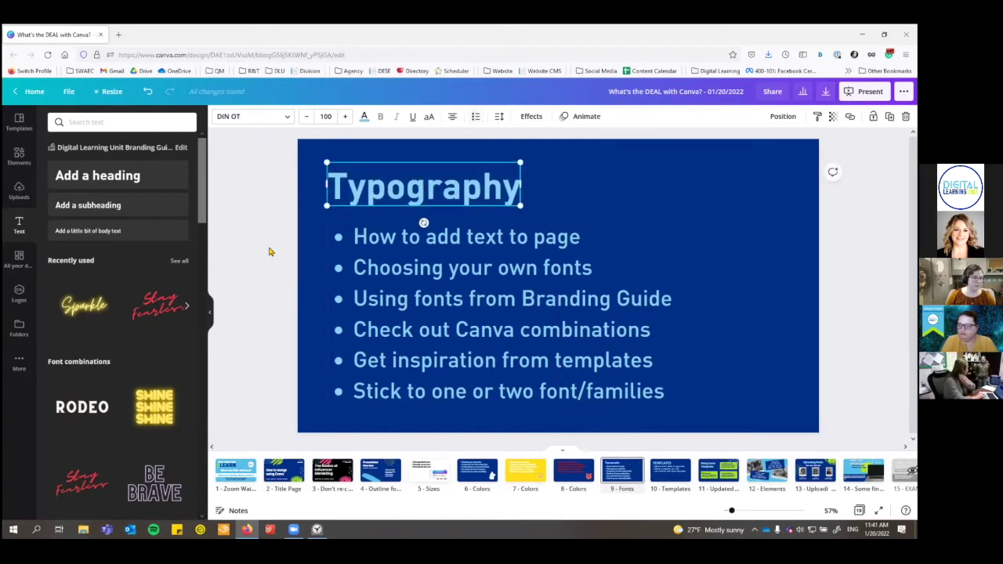
click(231, 511)
click(746, 242)
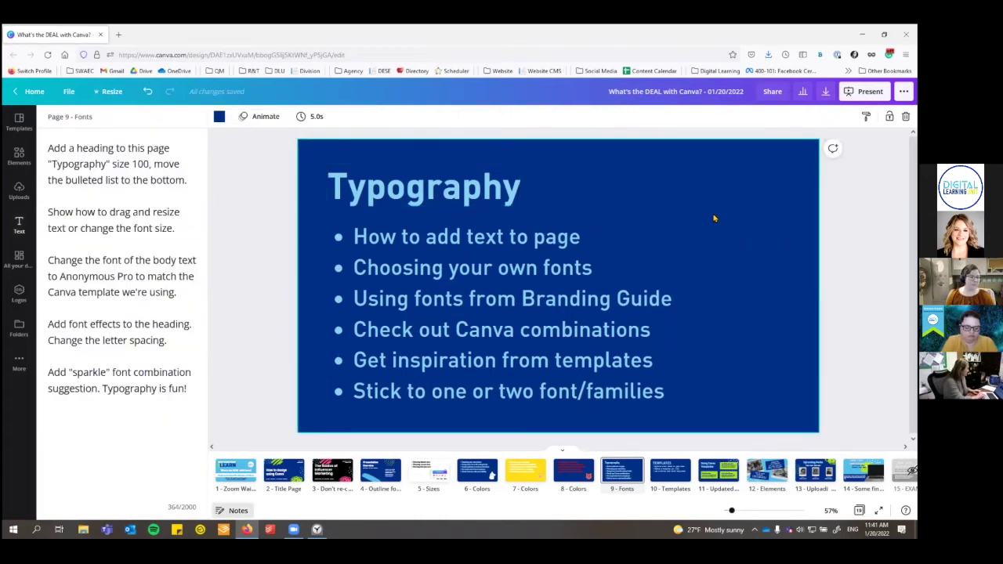
Try heading font sizes 102, 100 and 28, settling on 50.
click(385, 190)
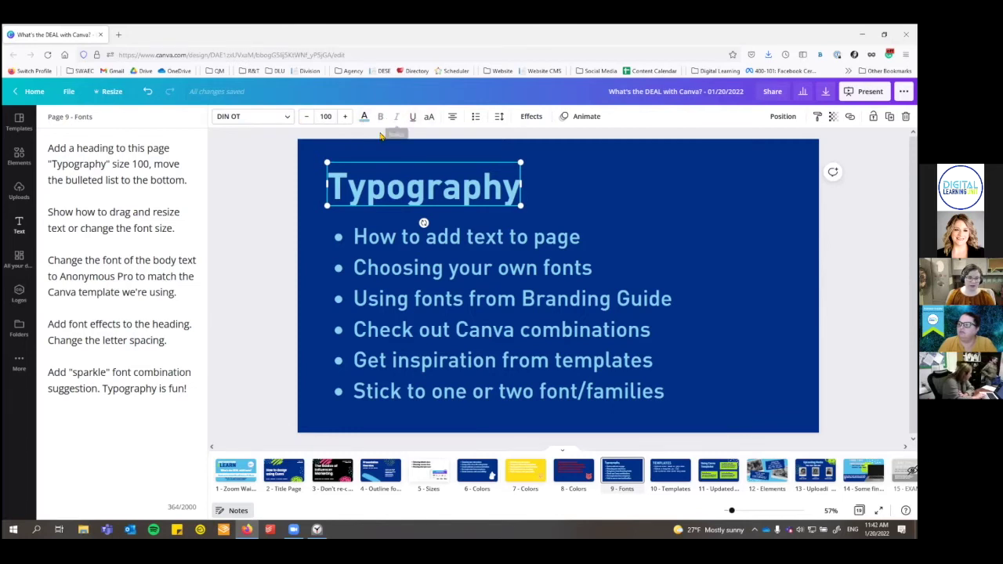
click(345, 116)
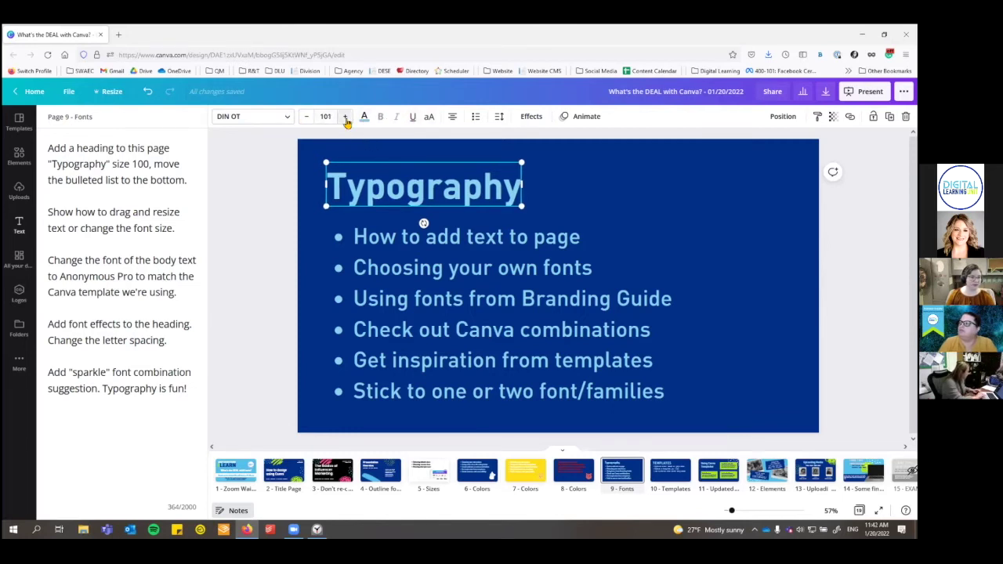
click(345, 116)
click(308, 117)
click(309, 117)
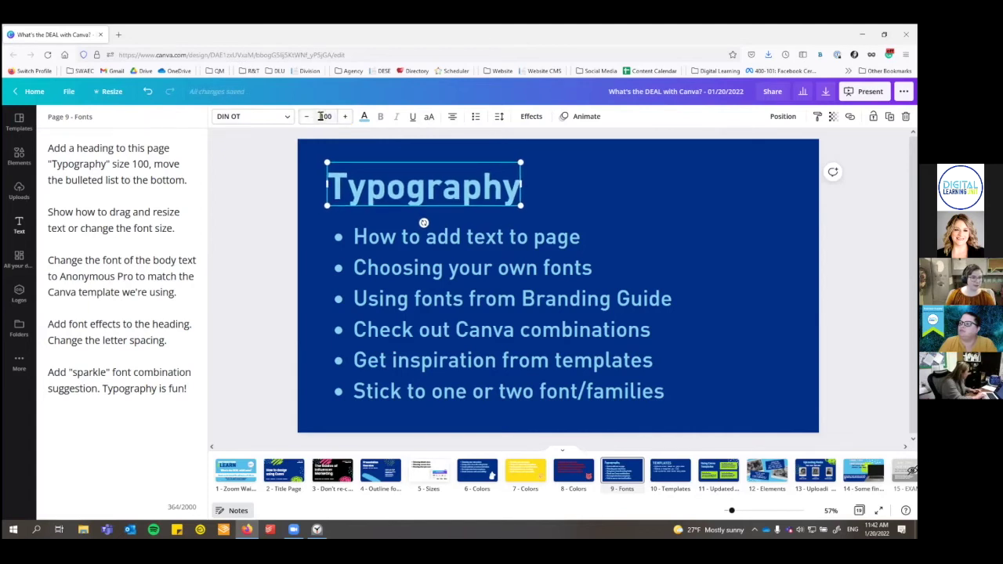
click(326, 116)
click(327, 314)
click(326, 116)
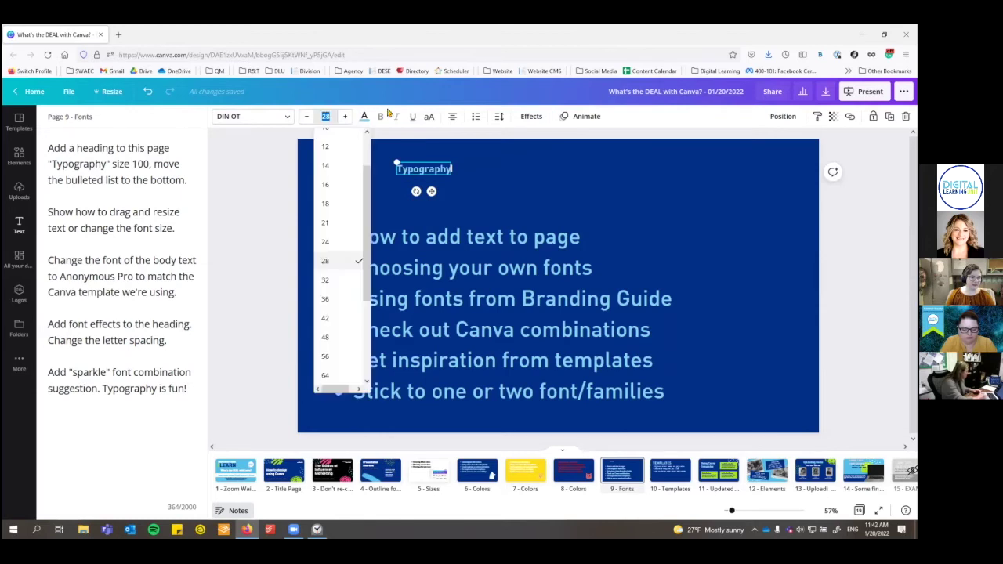
text(50)
key(Return)
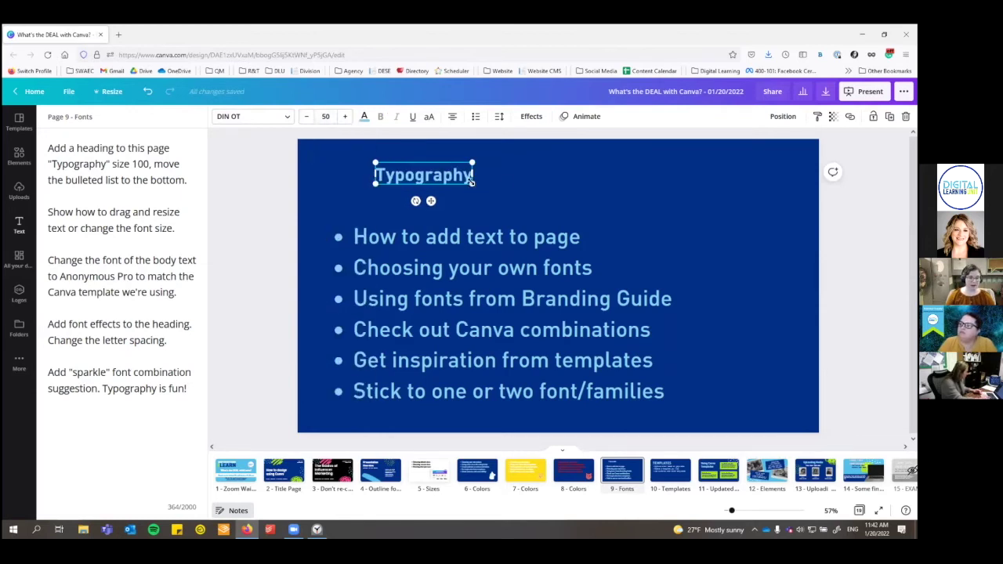
Enlarge the heading, set its size to 100, and align it with the bullet list's left edge.
drag(473, 185, 499, 193)
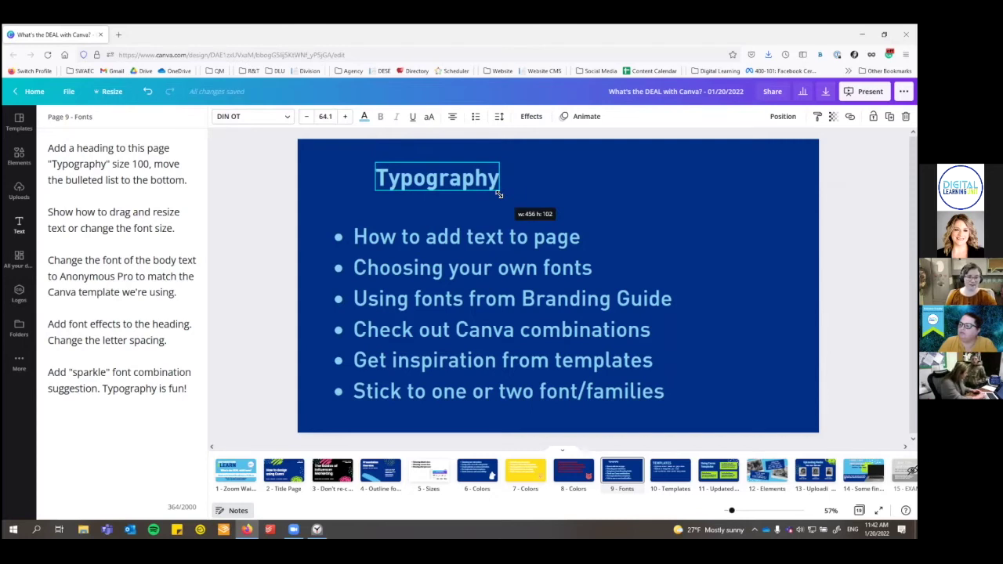
drag(498, 194, 506, 190)
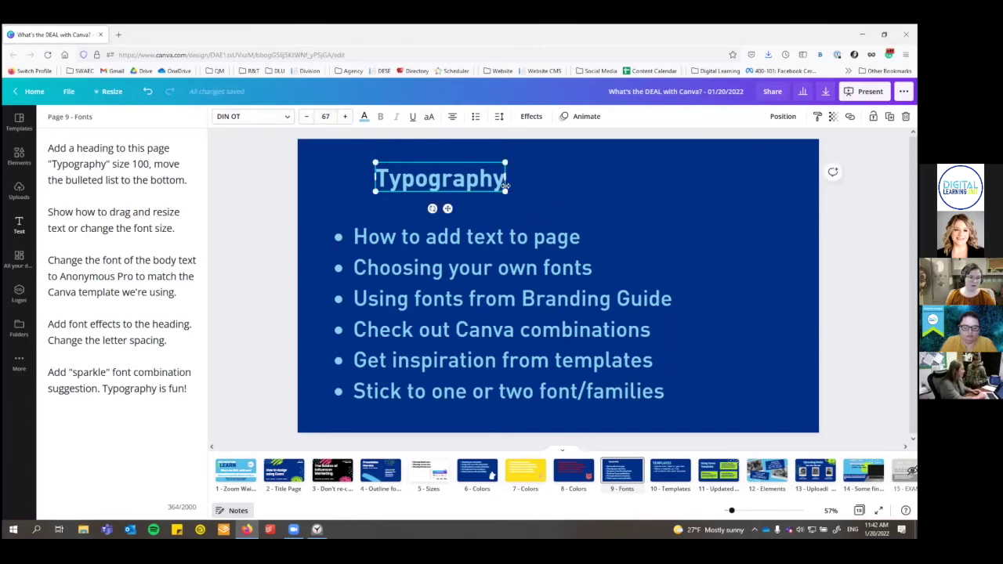
drag(506, 190, 552, 211)
click(325, 116)
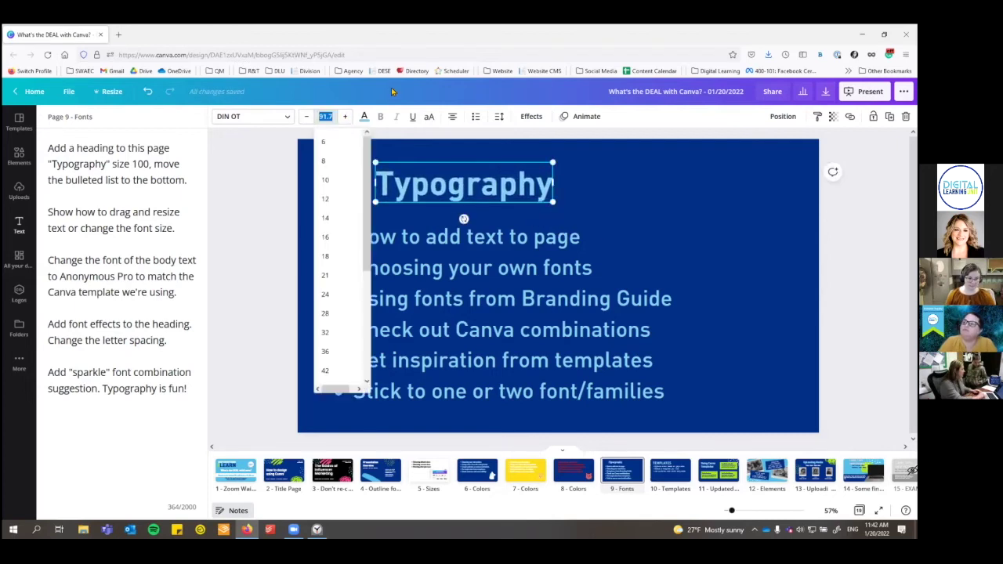
text(100)
key(Return)
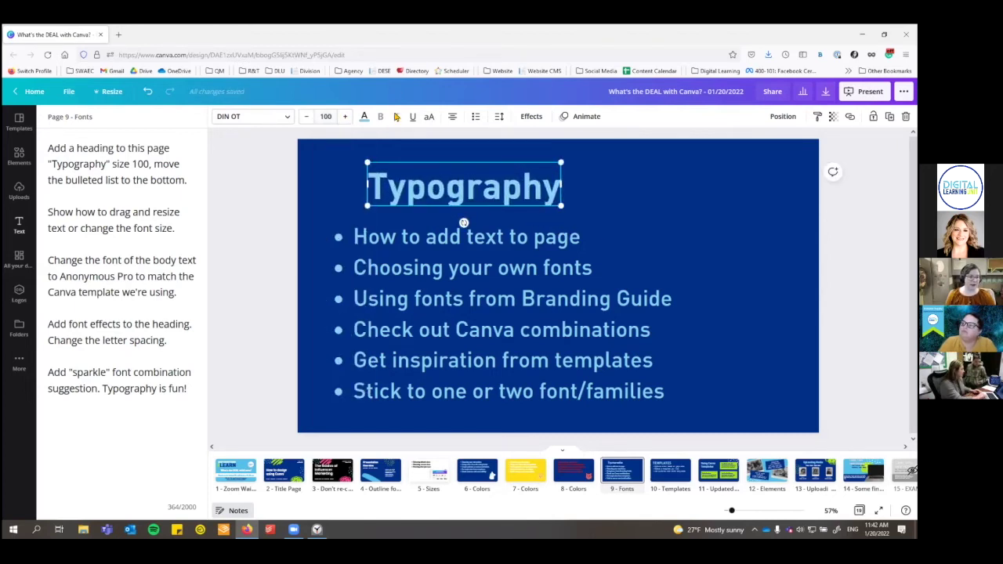
drag(404, 188, 365, 181)
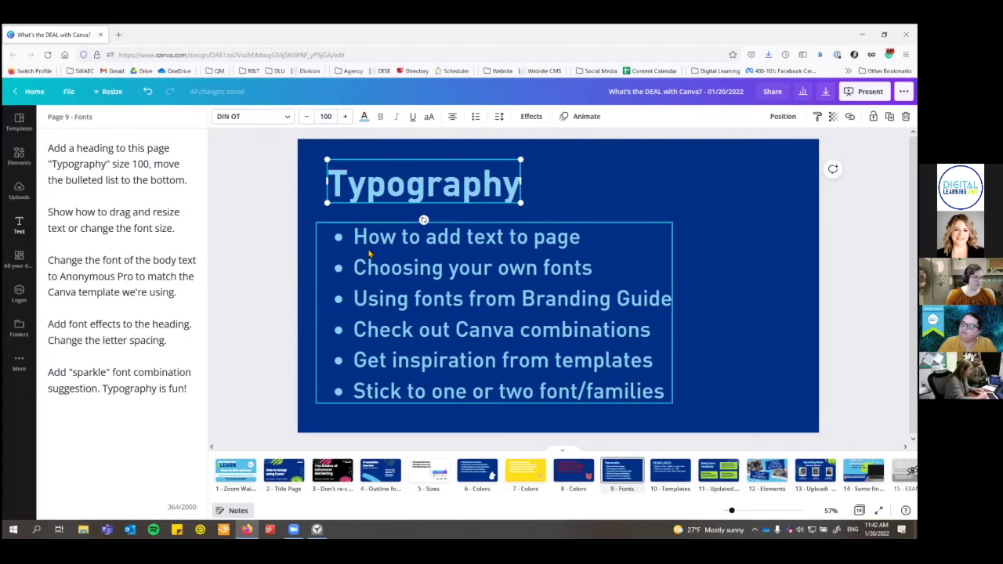
Set the bullet list font to Anonymous Pro, then jump to page 4, Presentation Overview.
click(369, 254)
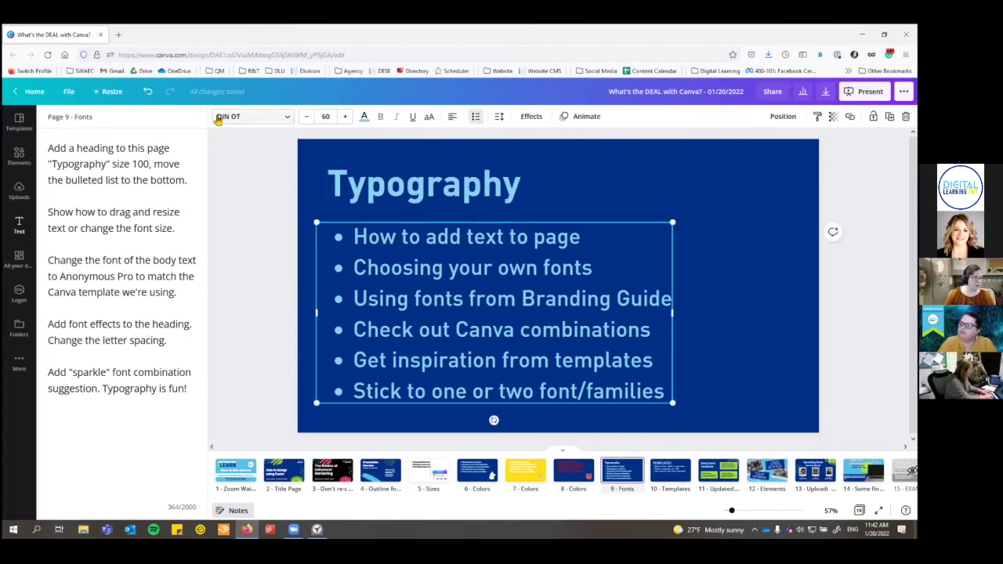
click(287, 120)
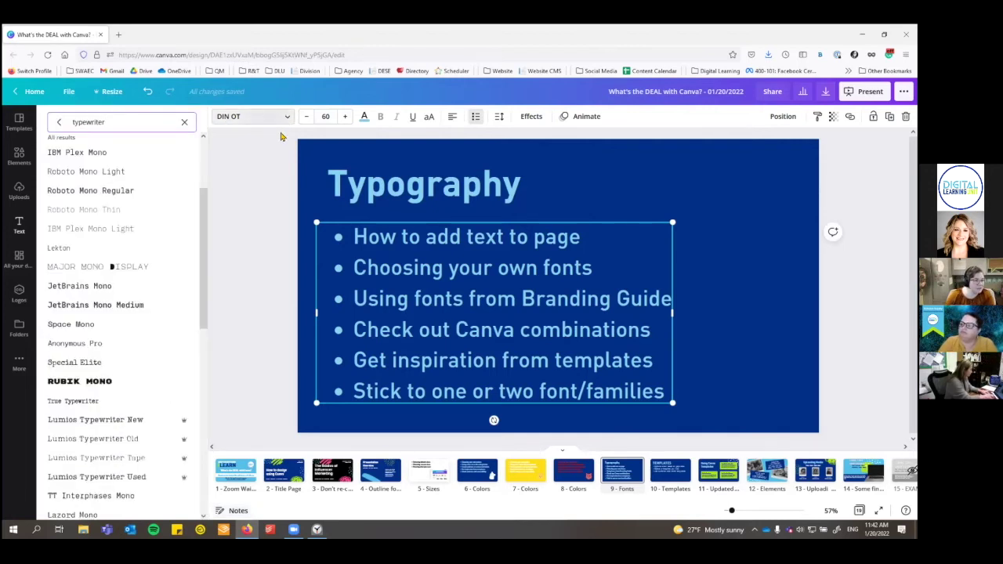
click(184, 125)
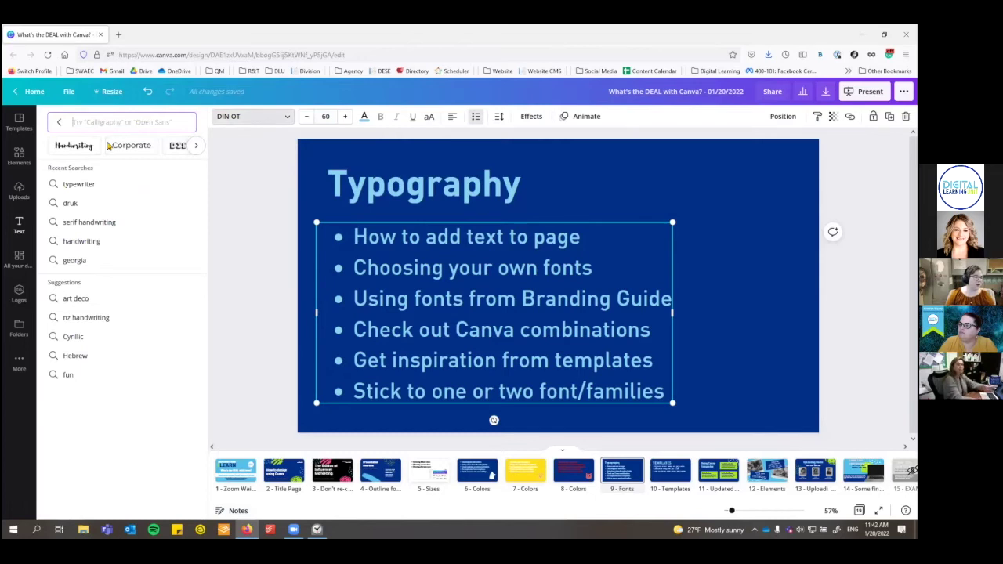
click(74, 146)
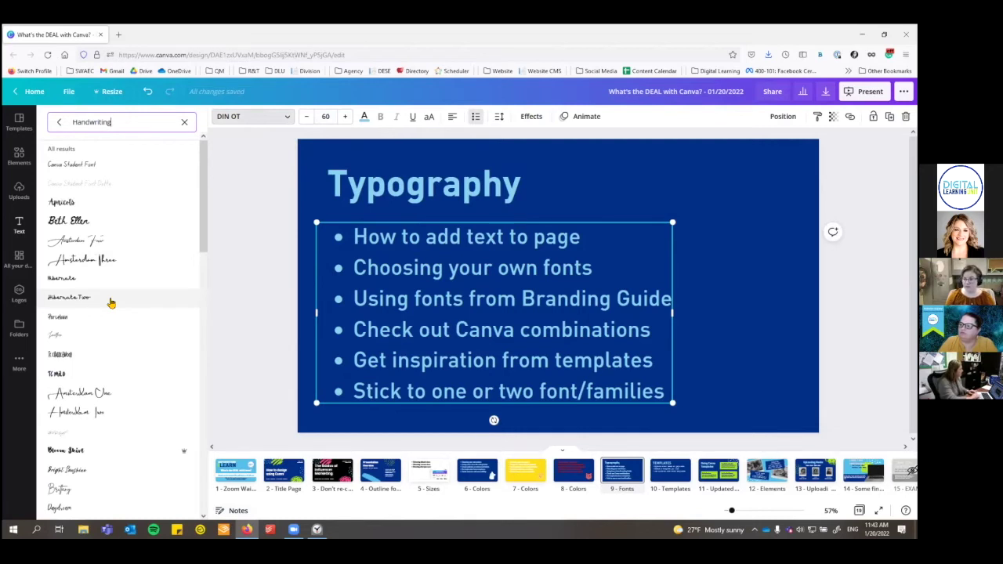
click(184, 122)
text(typewriter)
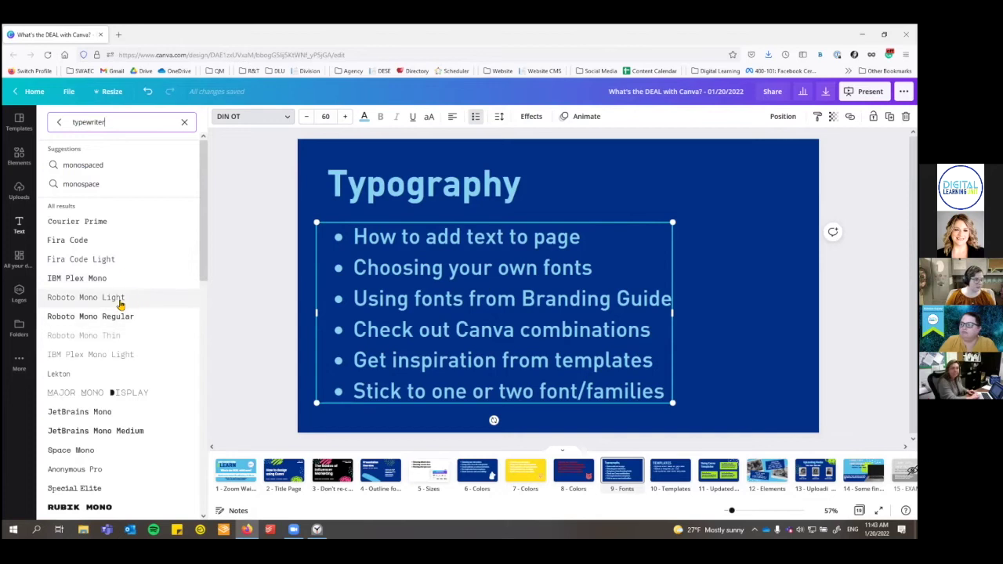
click(89, 473)
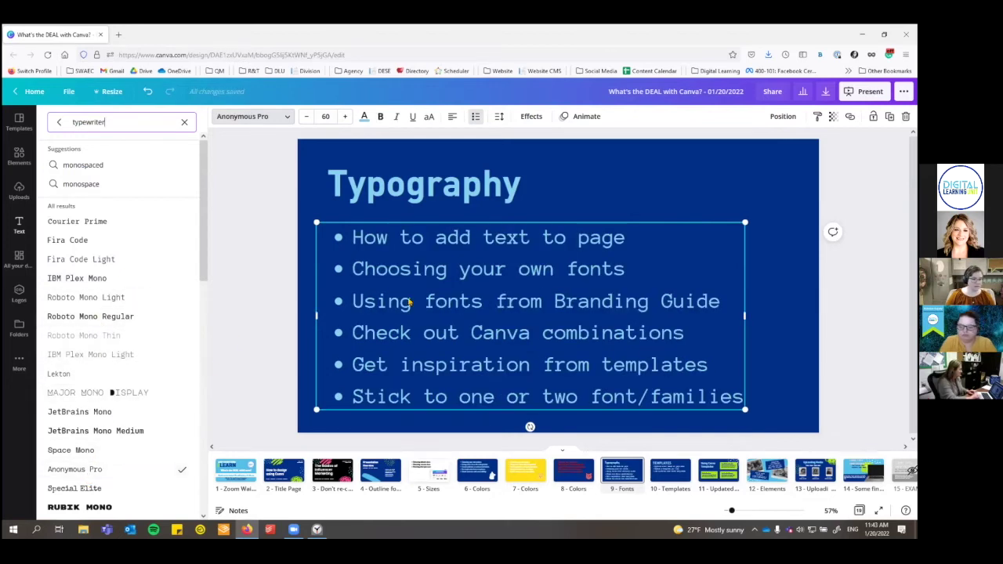
key(Escape)
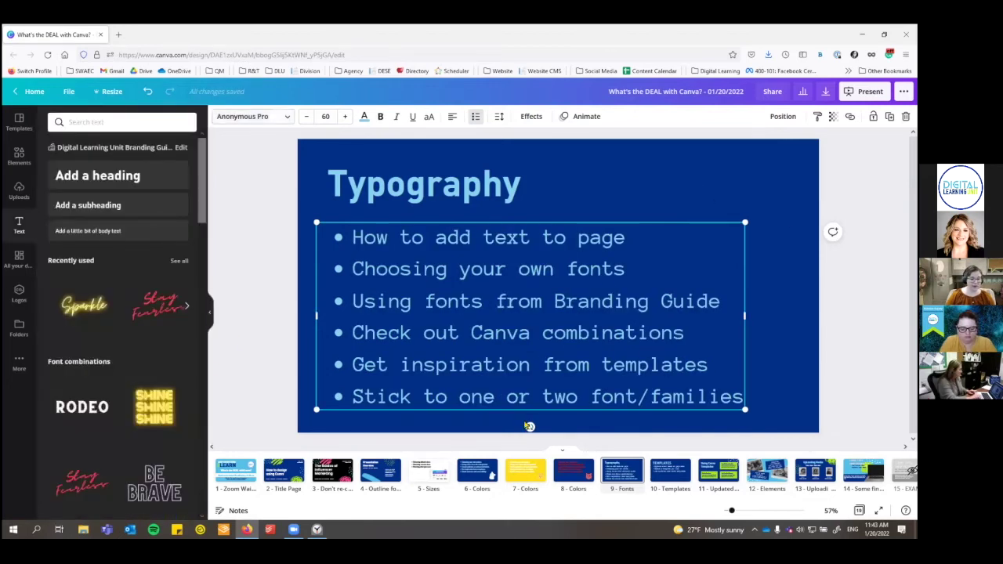
click(391, 470)
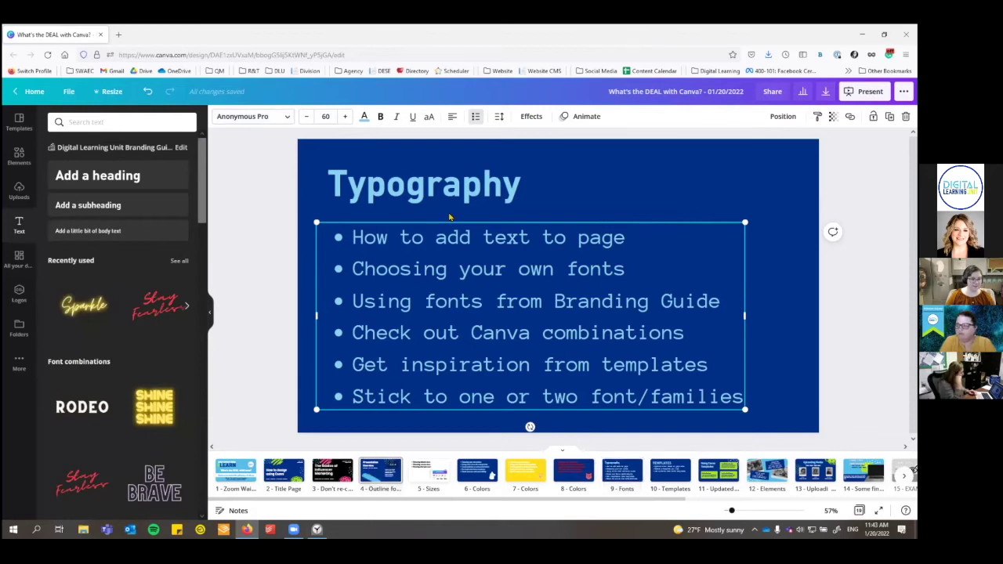
Return to page 9 with its speaker notes open and select the Typography heading.
click(622, 472)
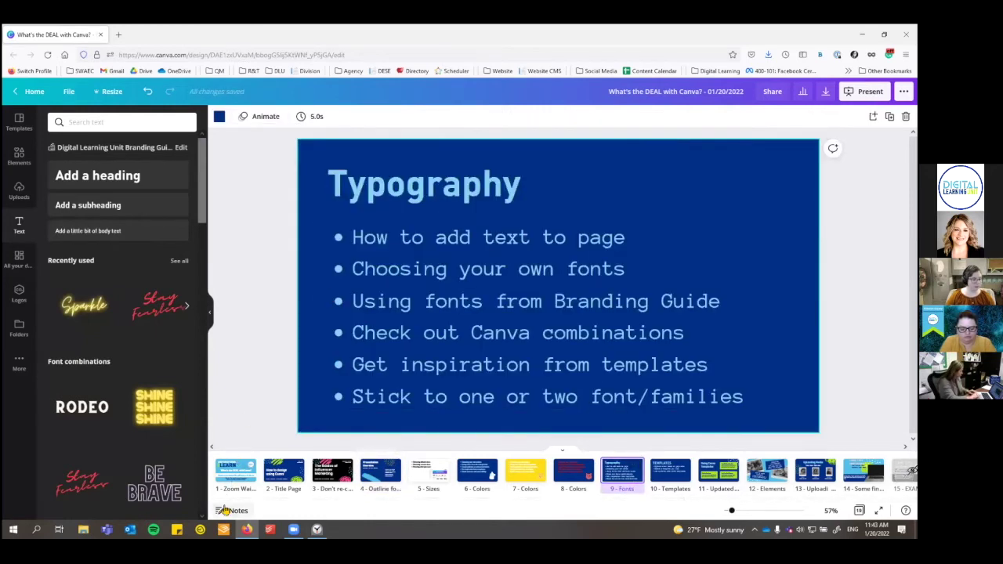
click(234, 511)
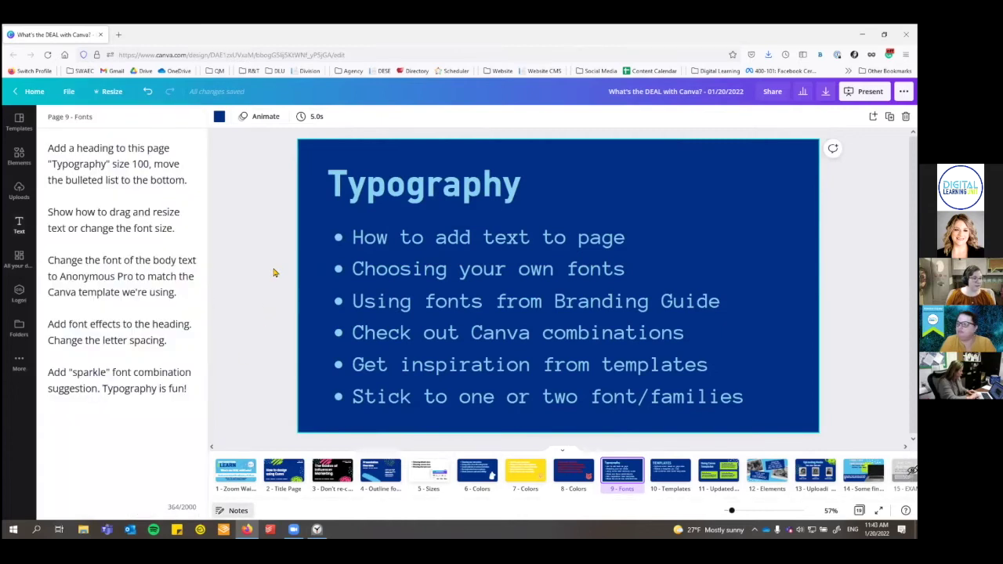
click(372, 191)
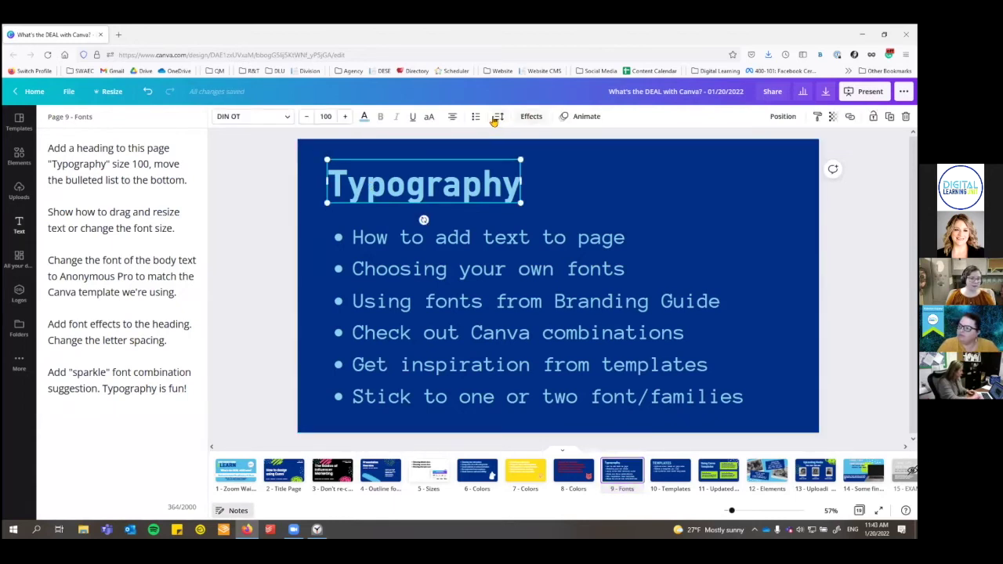
After previewing Shadow, Lift, Hollow and Background, apply the Splice effect to the heading with a white colour.
click(530, 117)
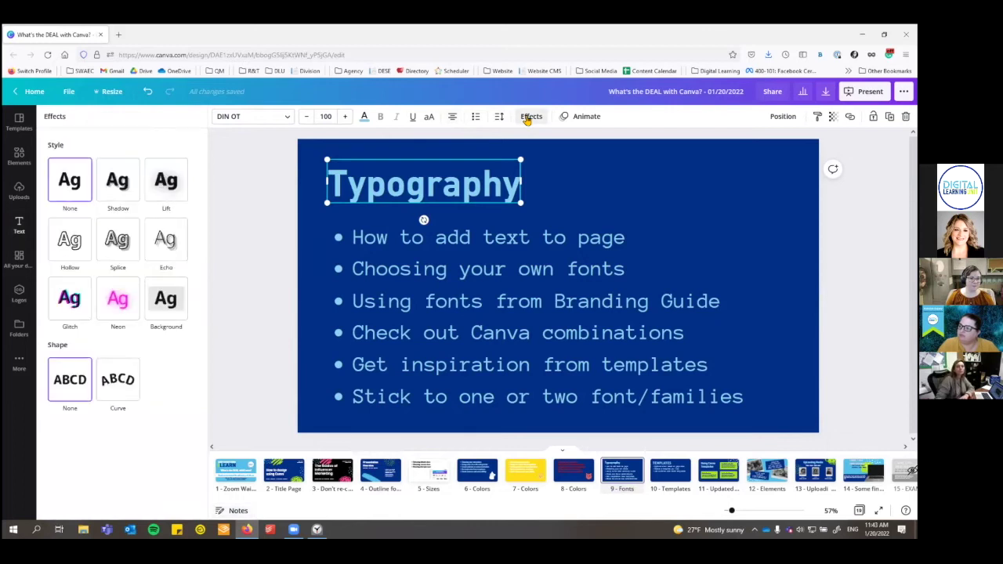
click(131, 192)
click(165, 190)
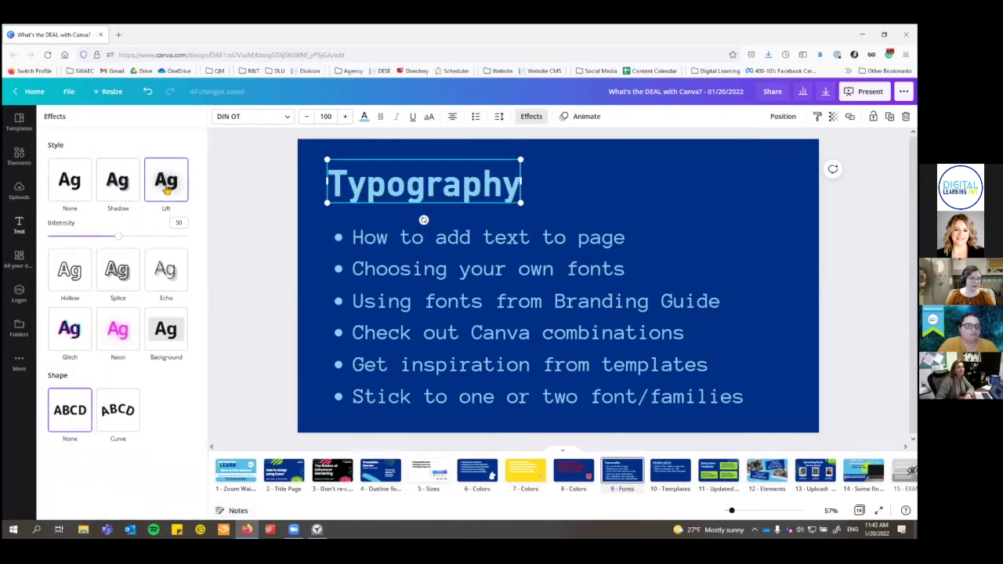
click(87, 275)
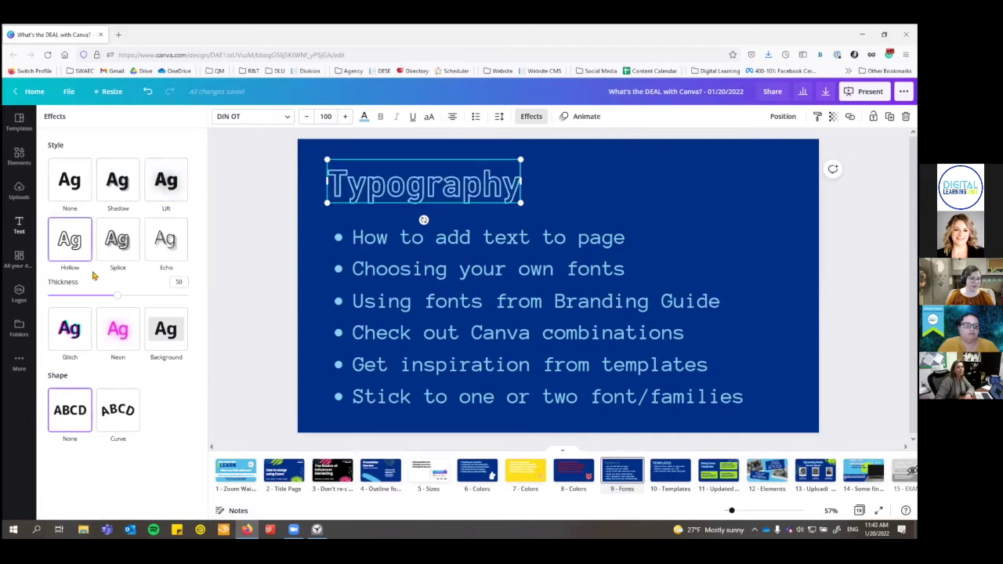
click(162, 329)
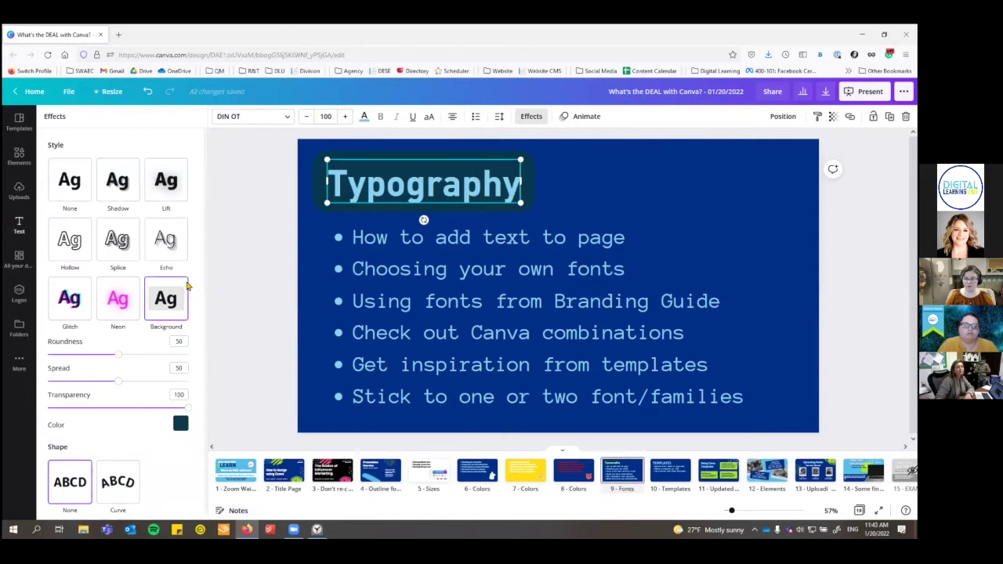
click(120, 243)
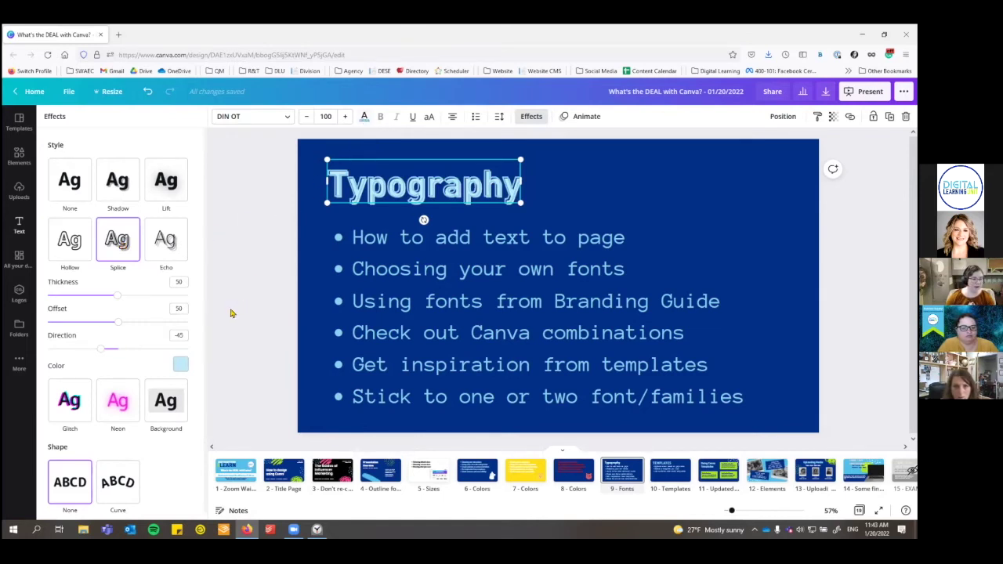
click(179, 367)
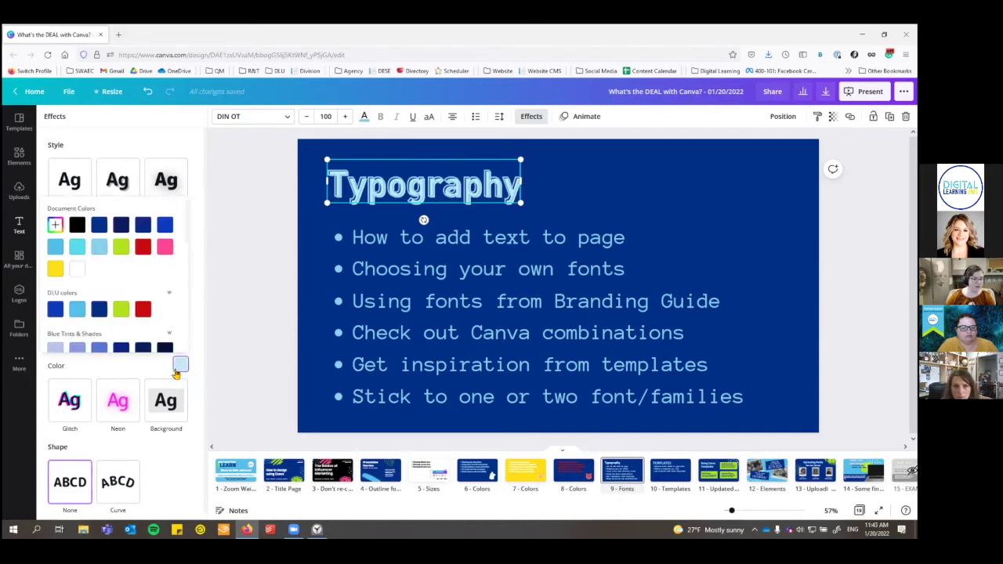
click(77, 269)
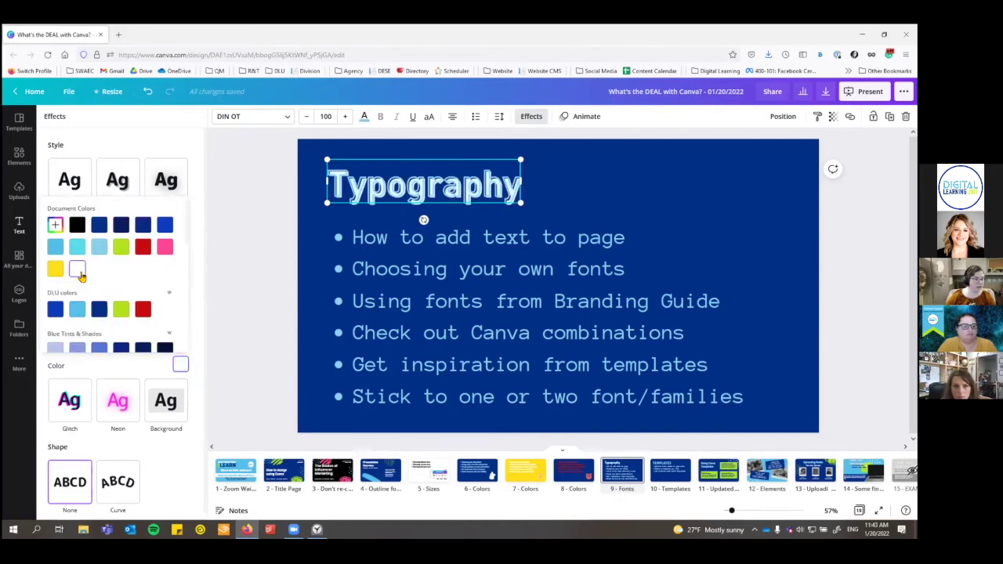
click(242, 211)
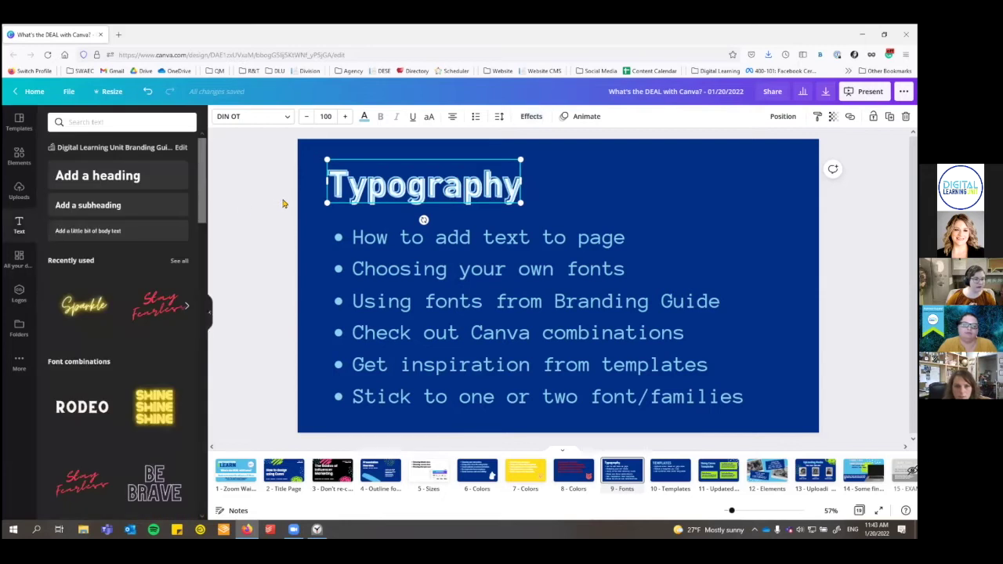
Make the heading uppercase TYPOGRAPHY and set its letter spacing to 100.
click(429, 119)
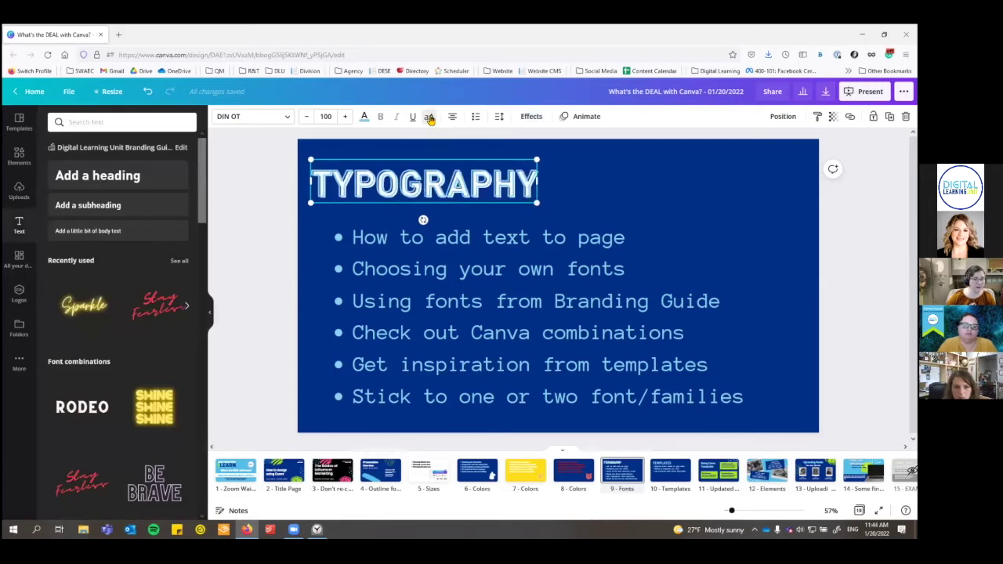
click(499, 119)
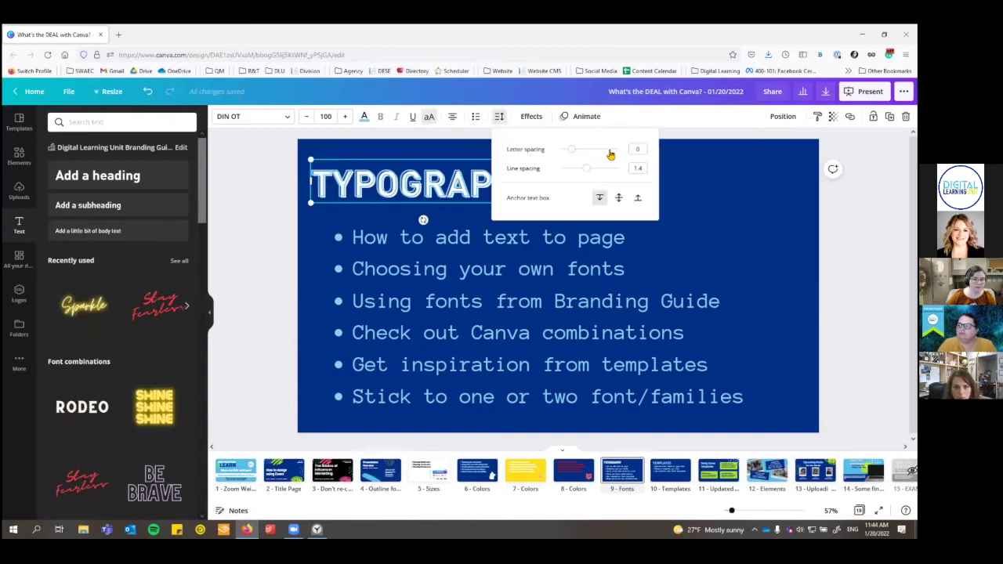
click(640, 150)
text(100)
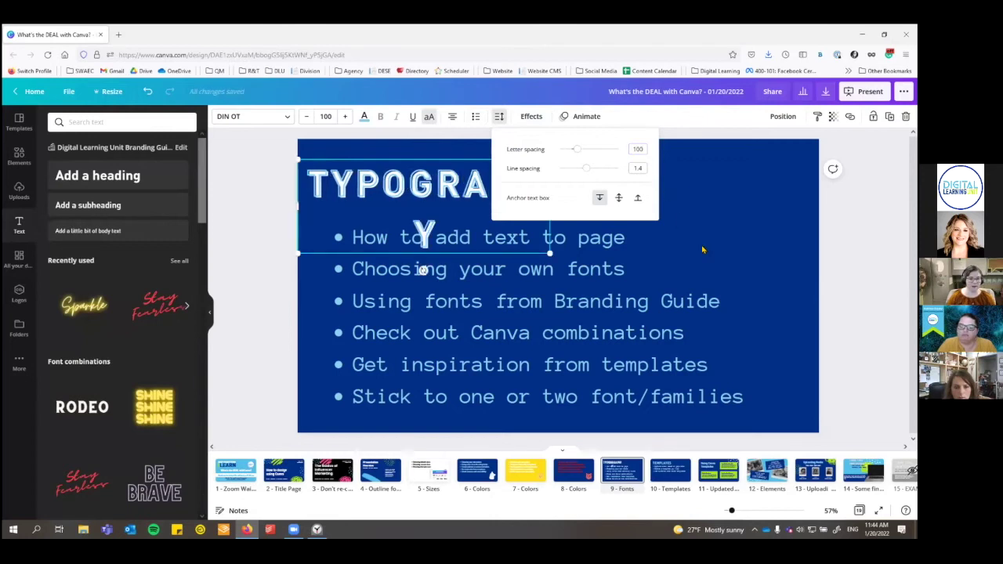
click(703, 249)
Reposition the TYPOGRAPHY heading just above the bullet list.
click(541, 192)
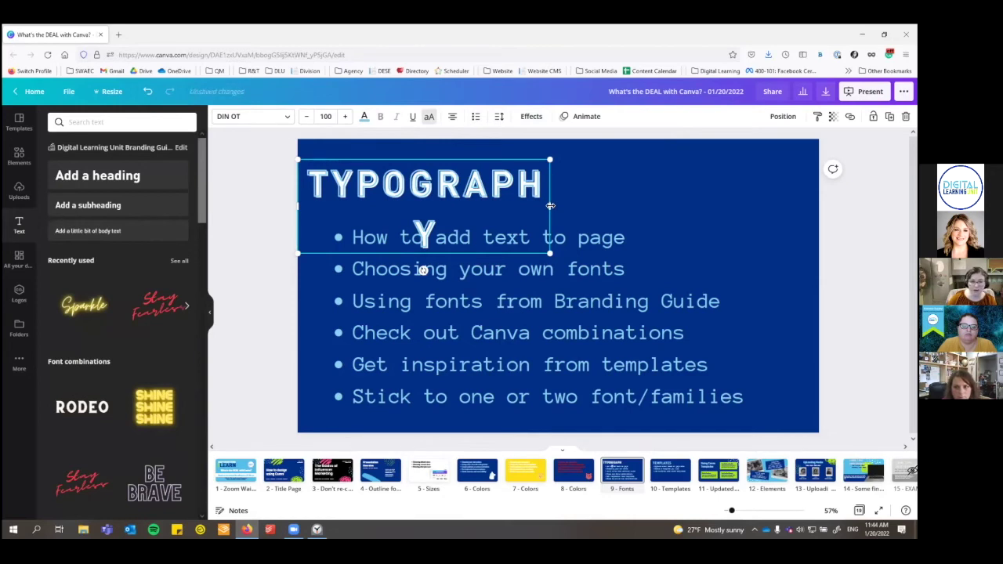
drag(551, 205, 599, 209)
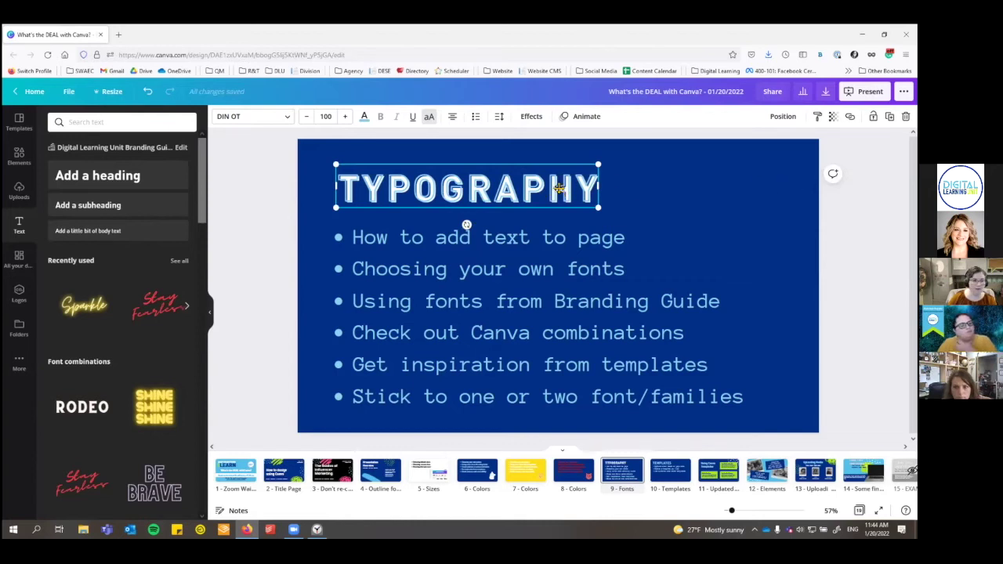
drag(559, 192, 549, 188)
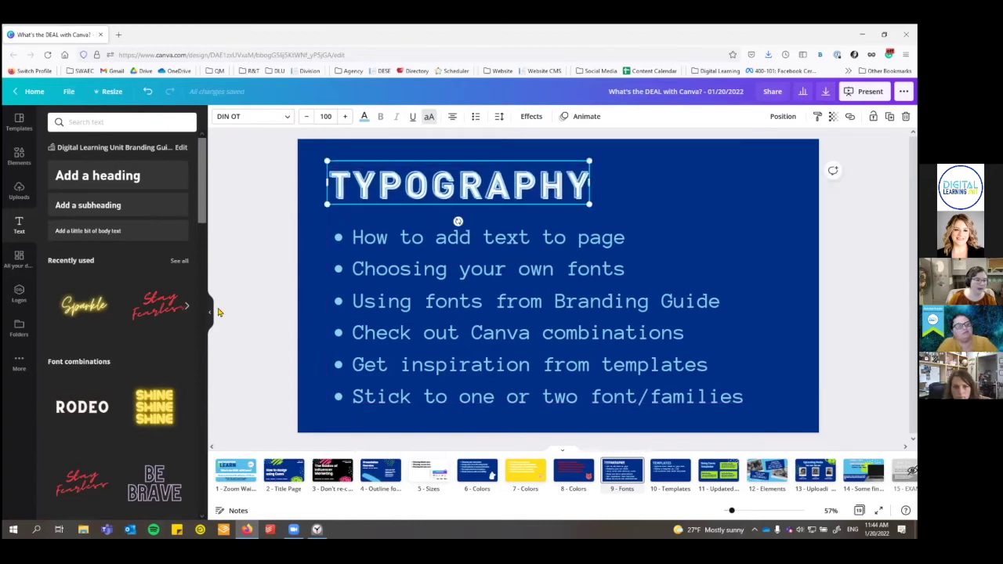